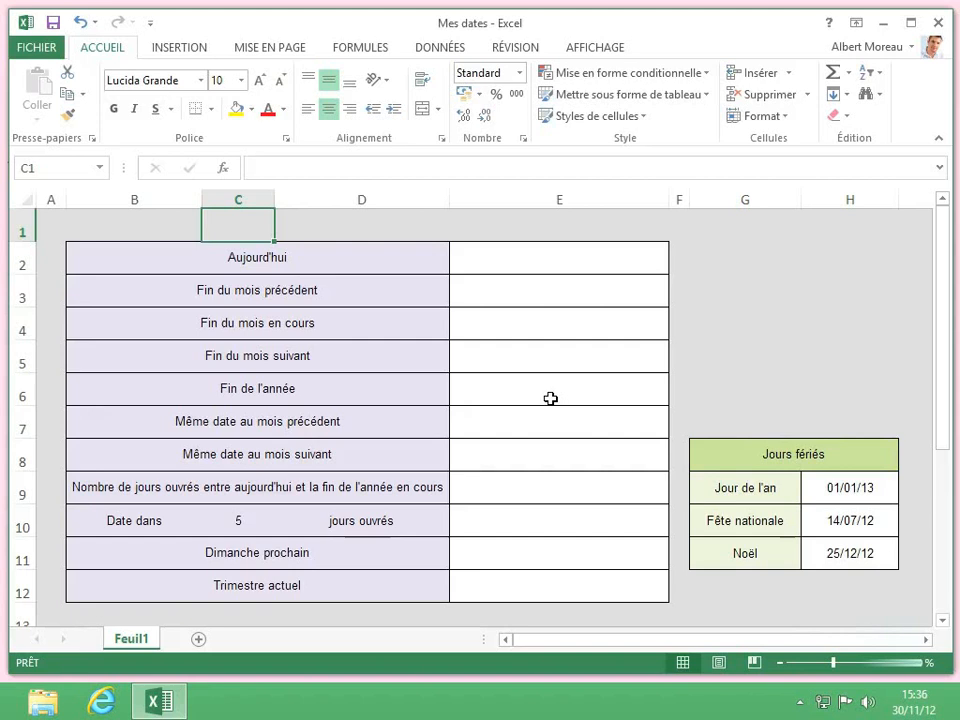
Enter the formula =aujourdhui() in cell E2, beside the Aujourd'hui label
left_click(568, 261)
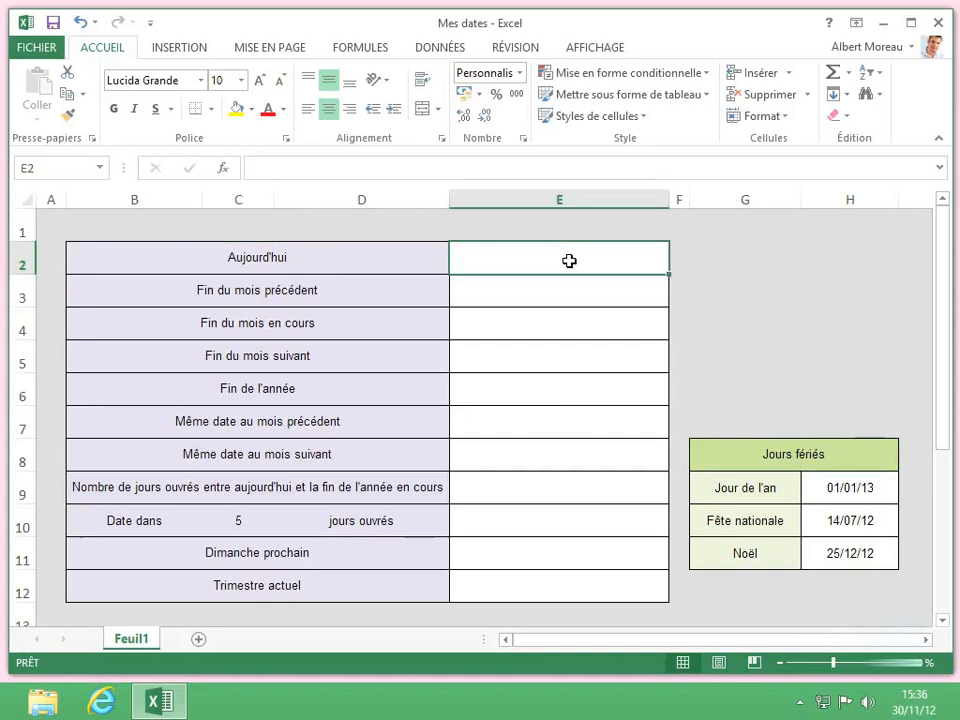
type("=auj")
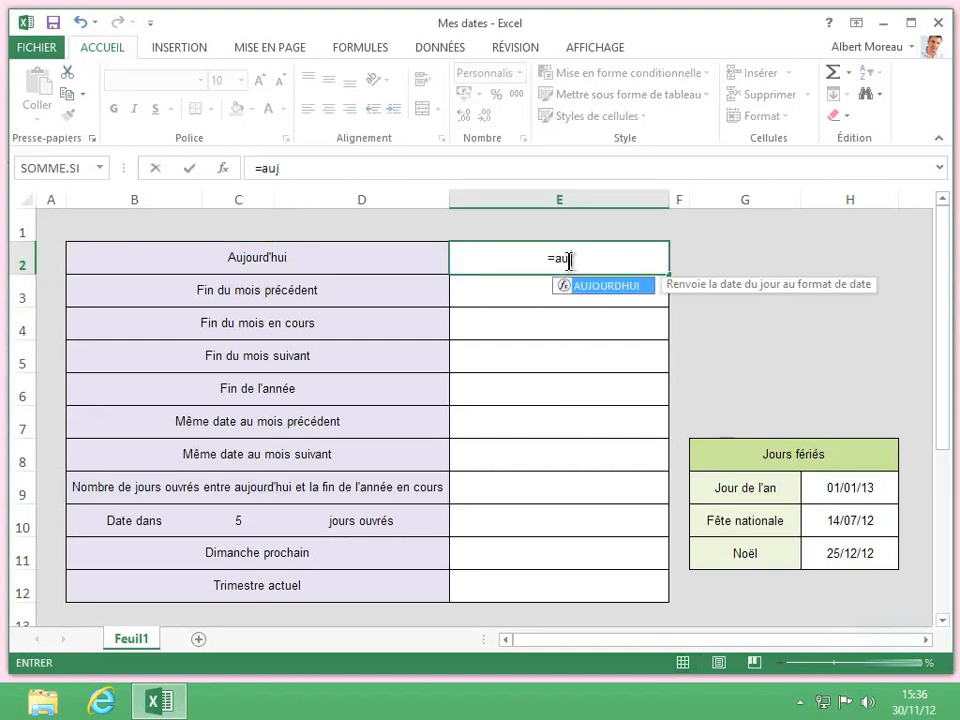
type("ourdhui")
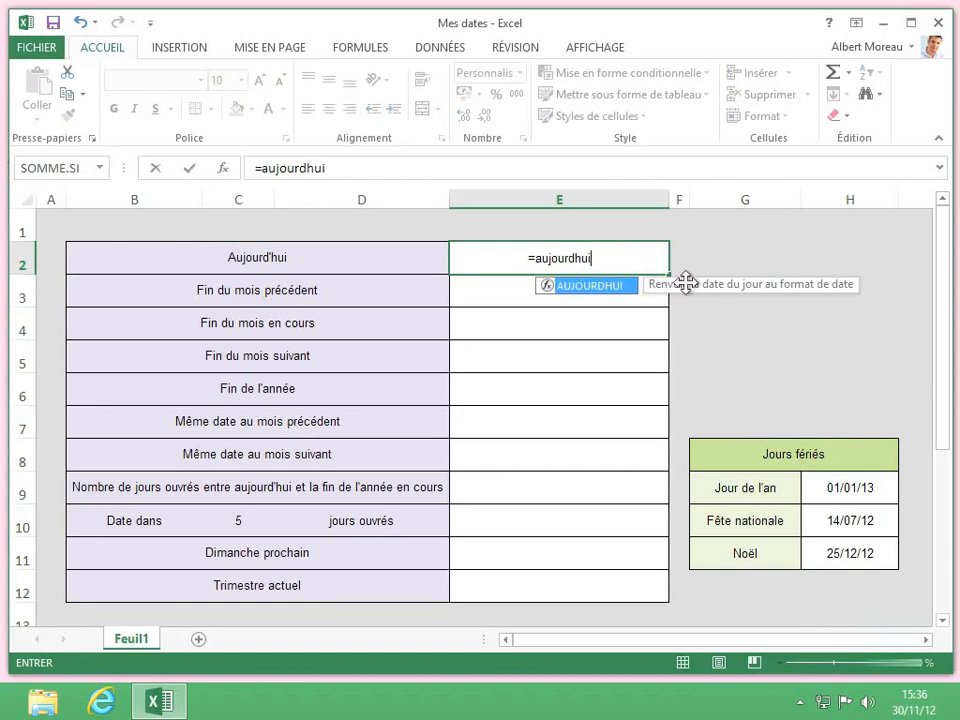
type("()")
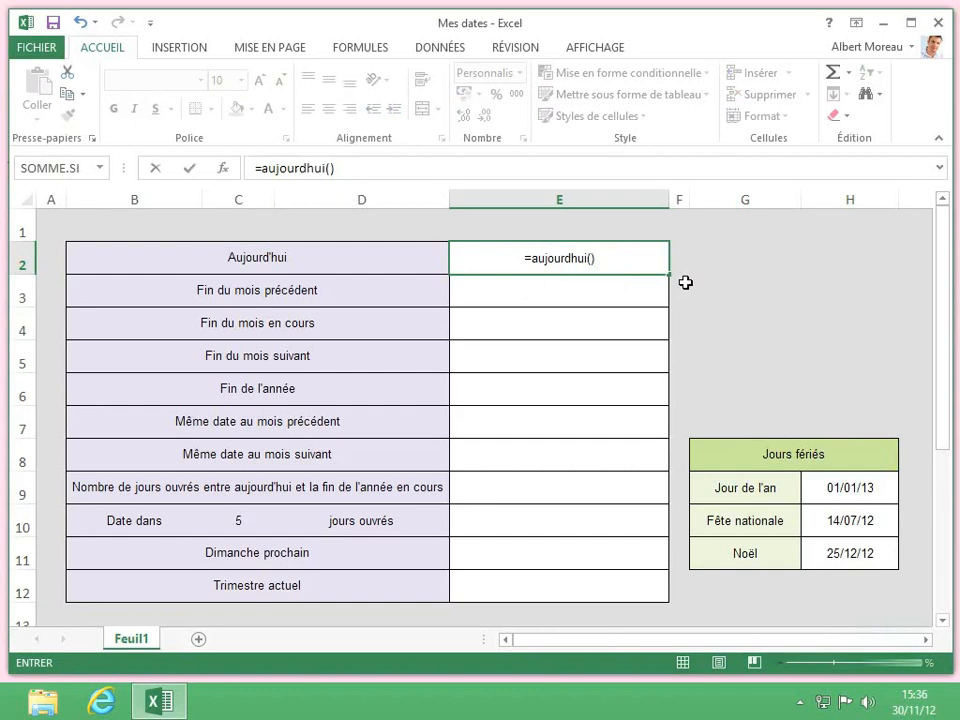
key("Return")
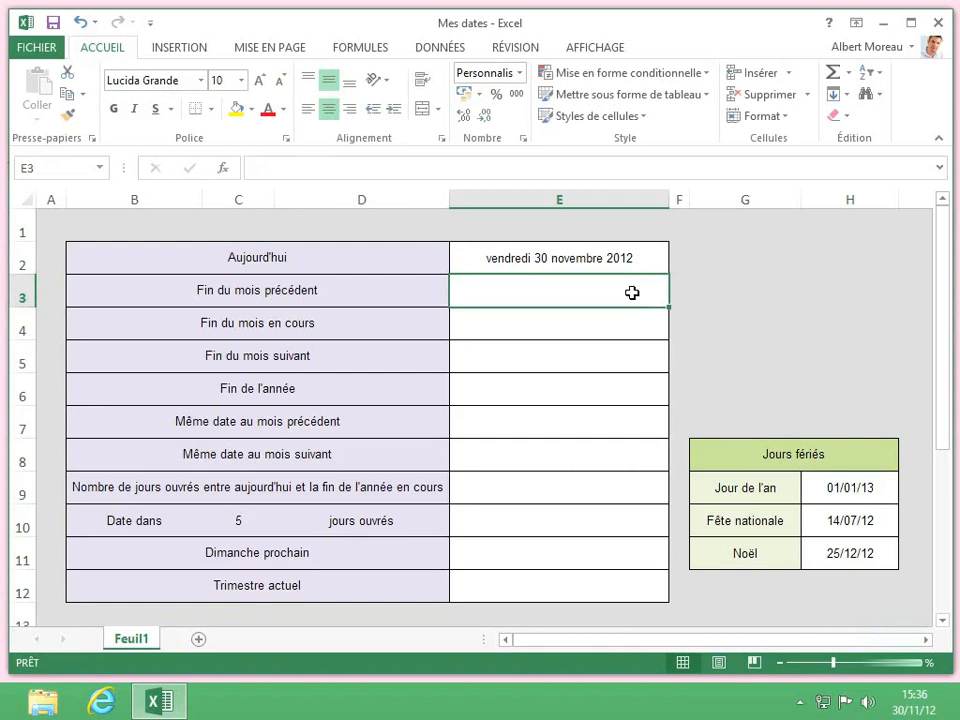
Enter =fin.mois(E2;-1) in cell E3 to calculate the end of the previous month
type("=")
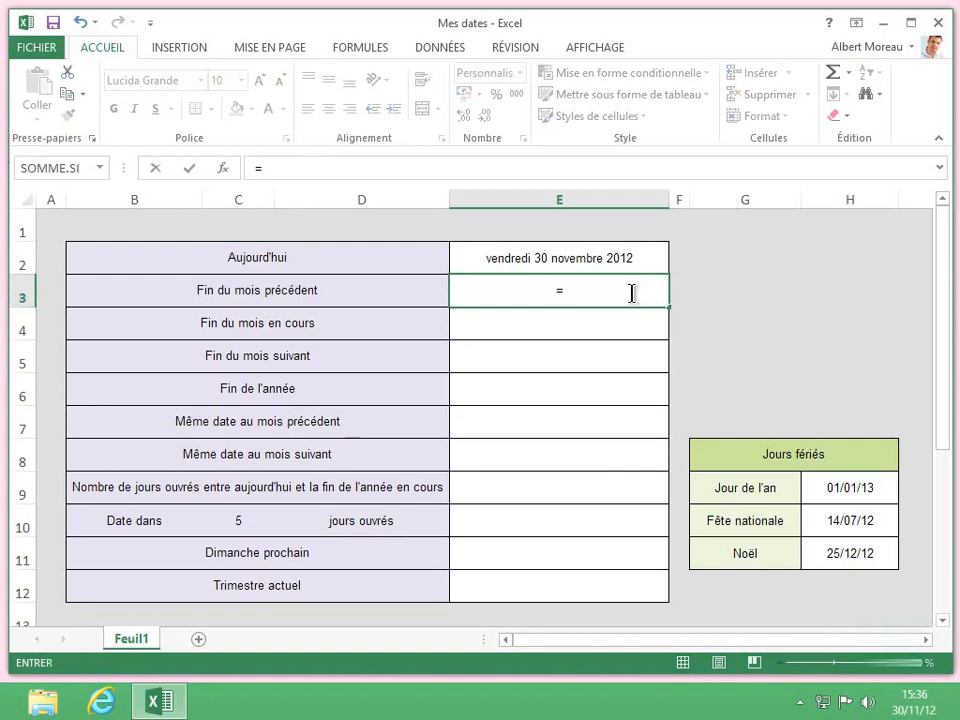
type("fin.m")
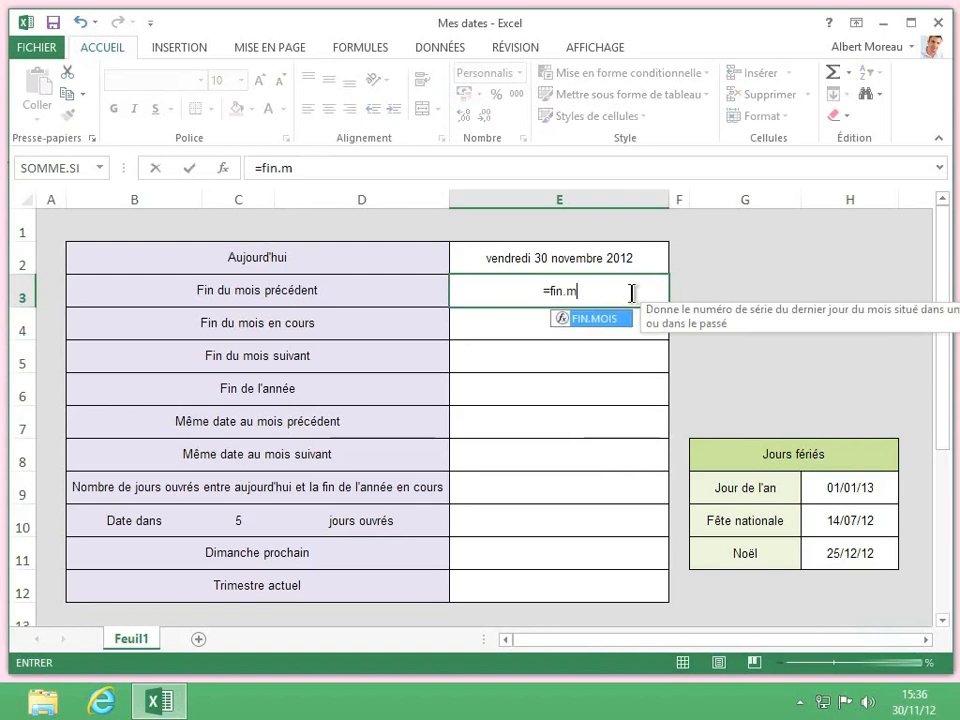
type("ois(")
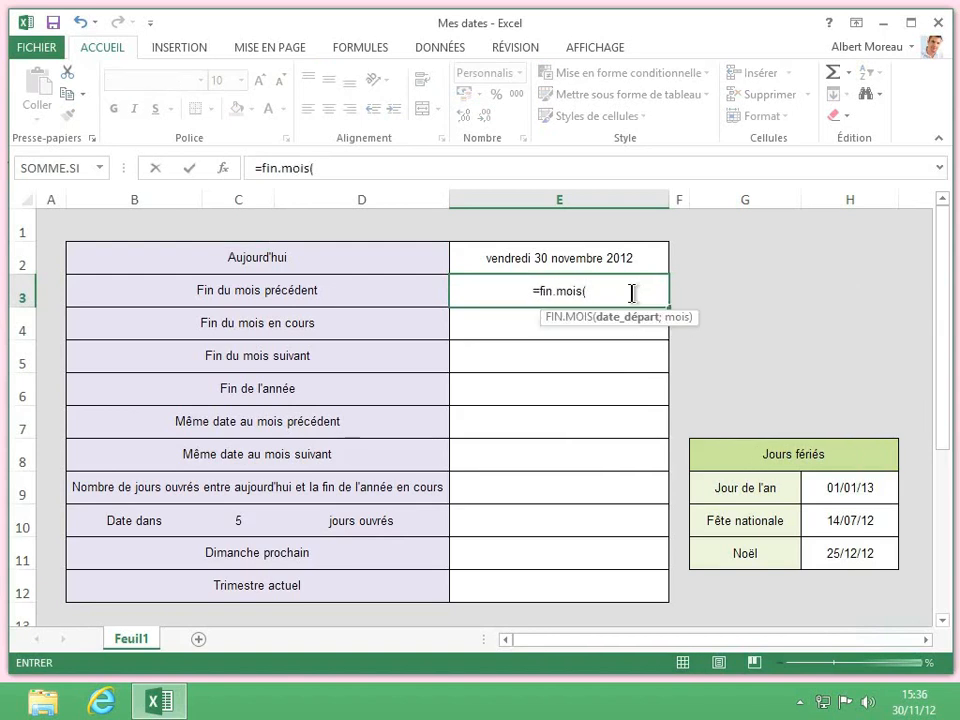
left_click(636, 258)
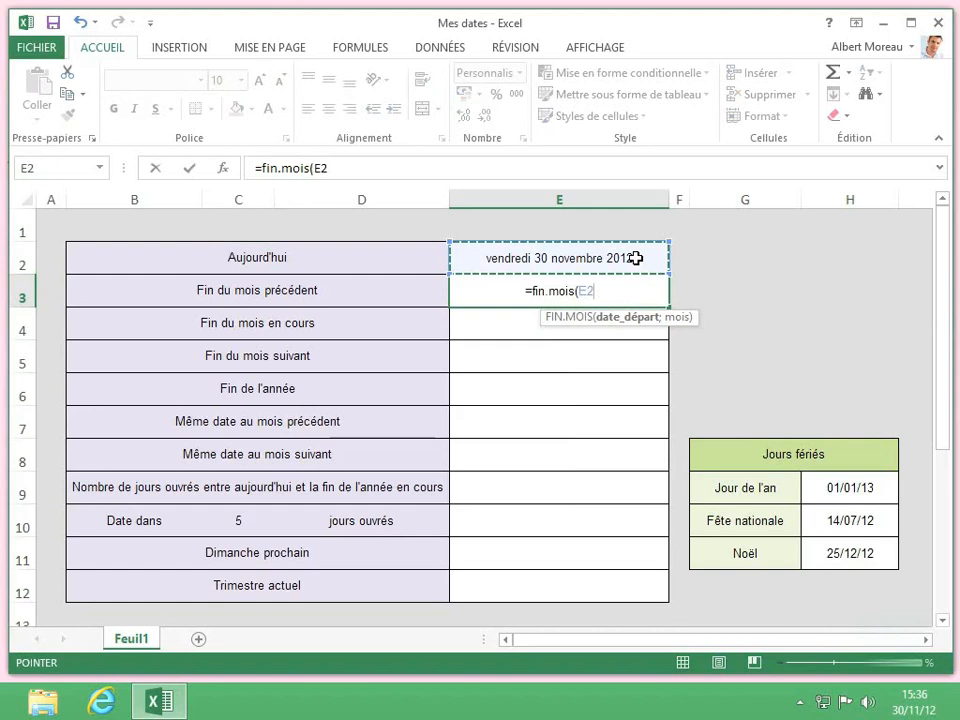
type(";-1")
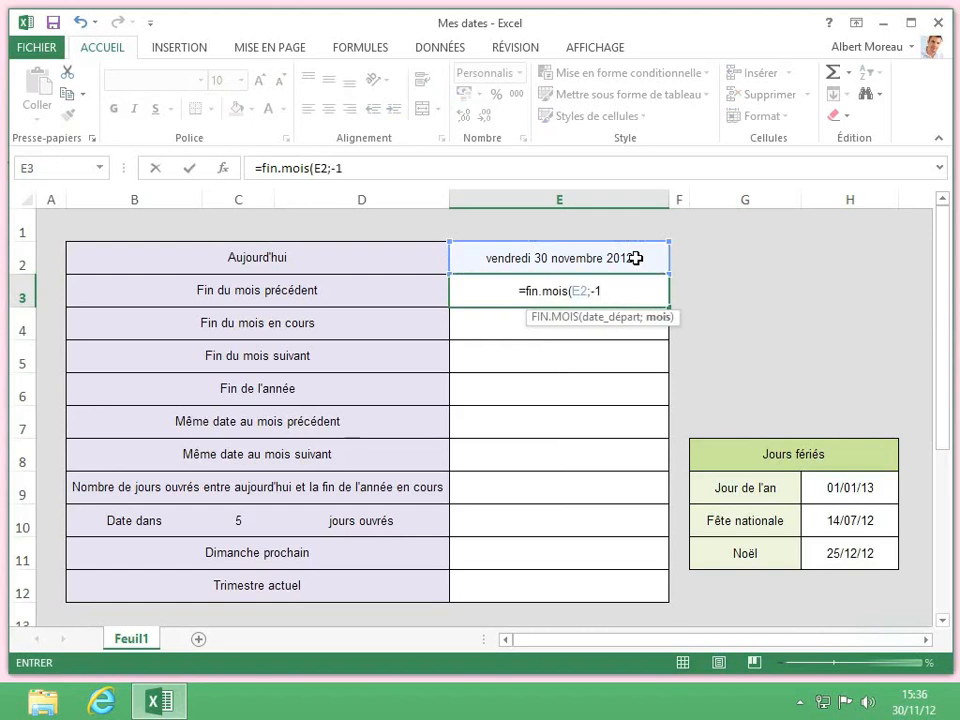
type(")")
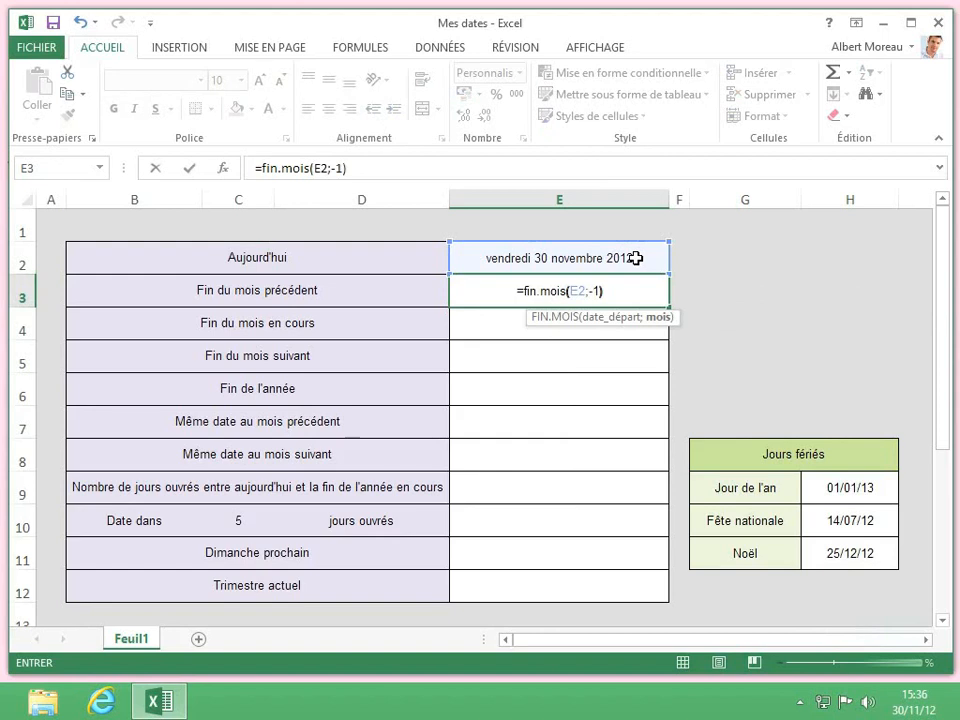
key("Return")
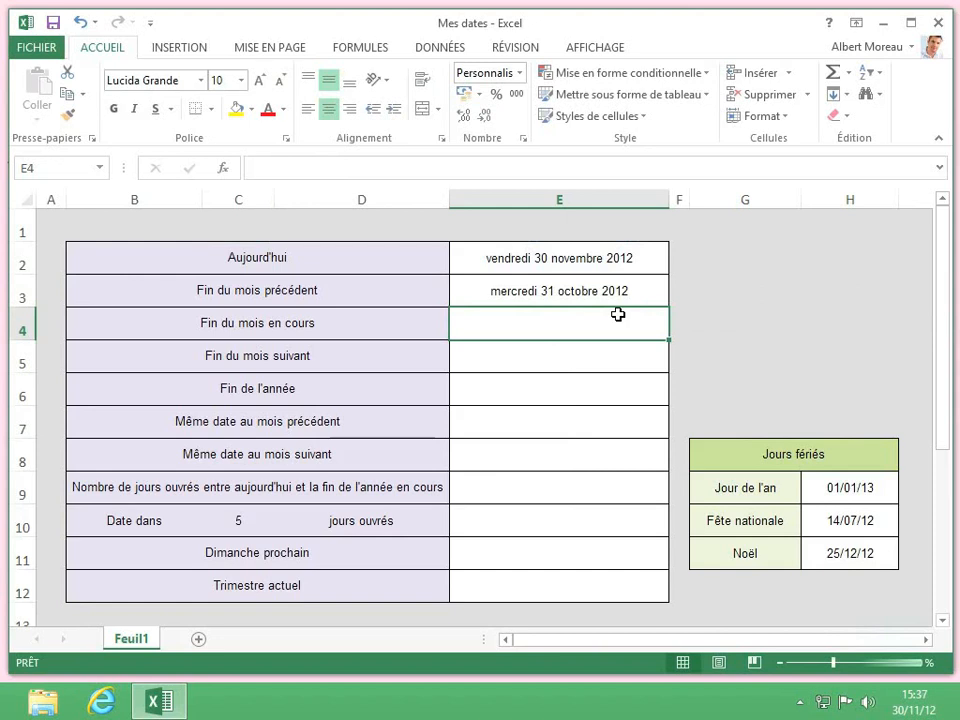
Enter =fin.mois(E2;0) in cell E4 to calculate the end of the current month
type("=")
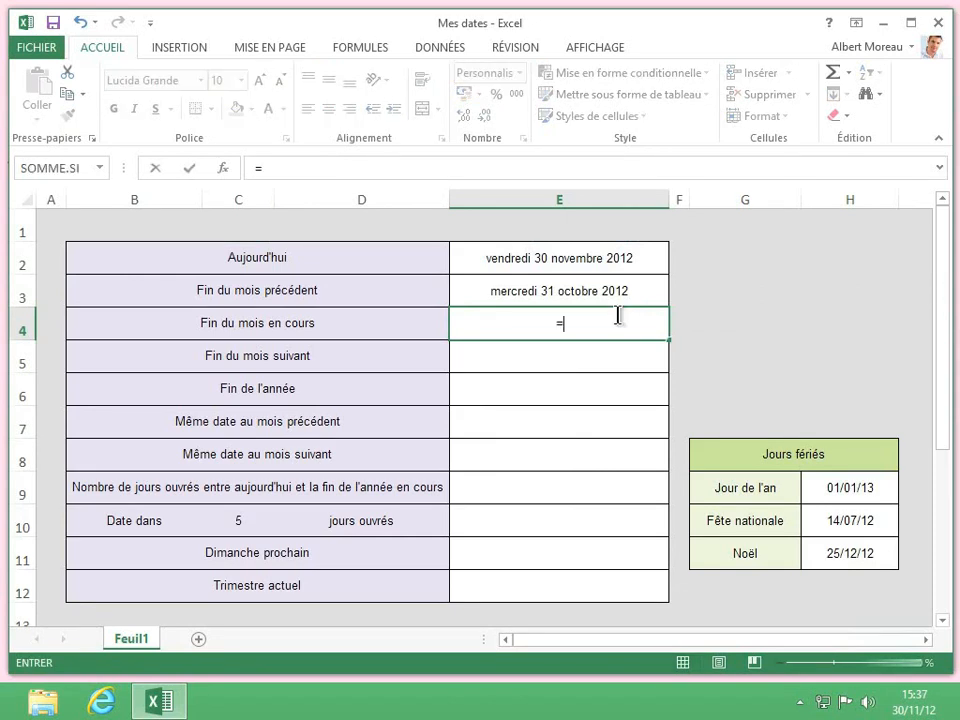
type("fin.mois(")
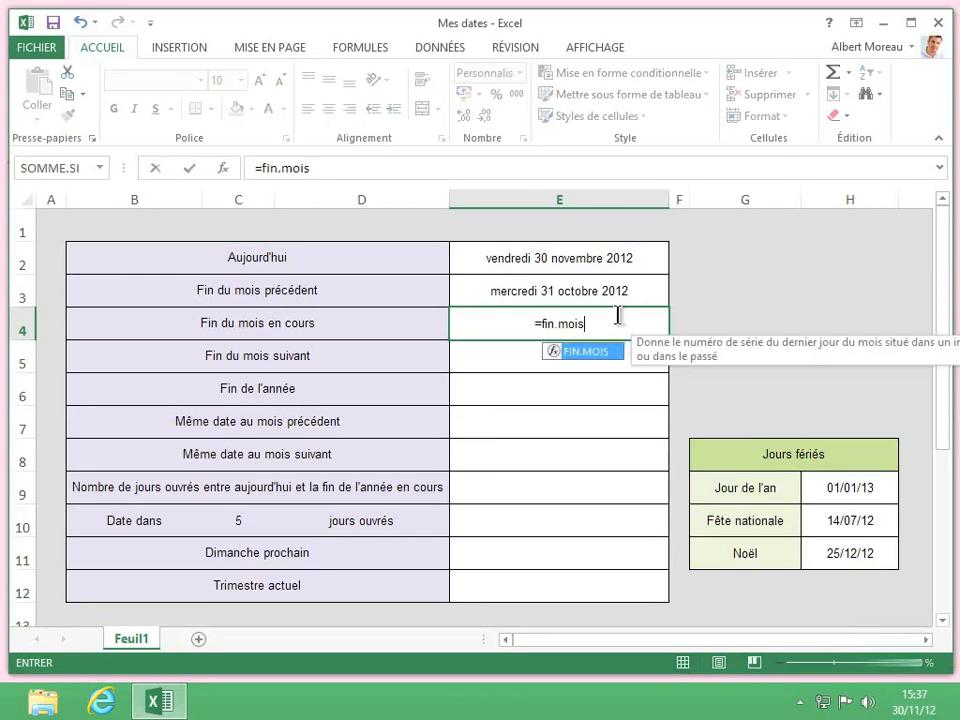
left_click(623, 258)
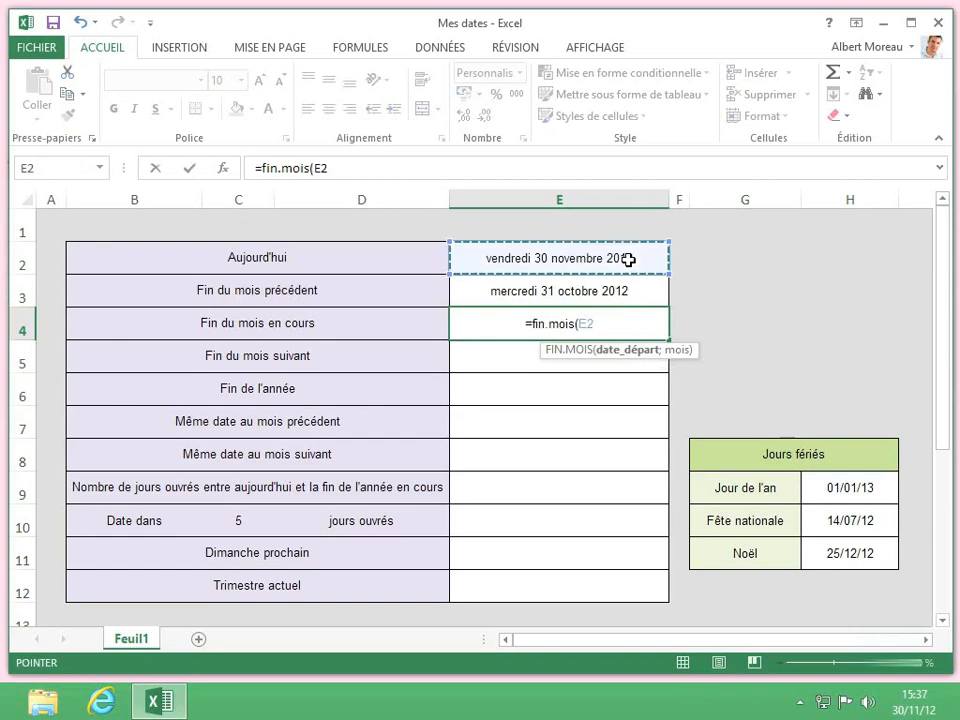
type(";")
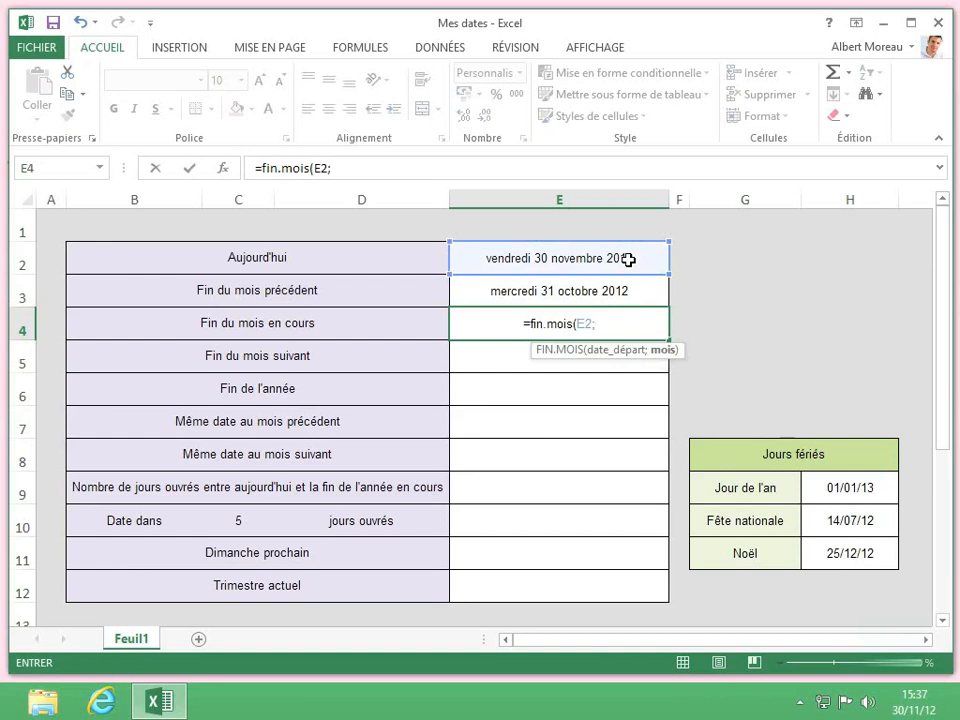
type("0)")
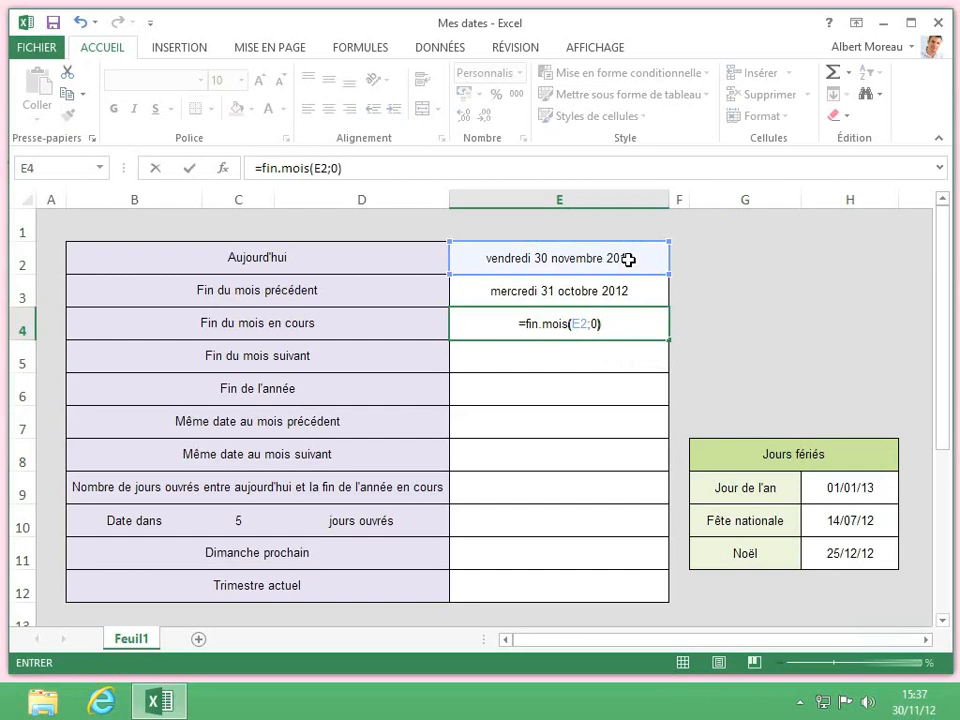
key("Return")
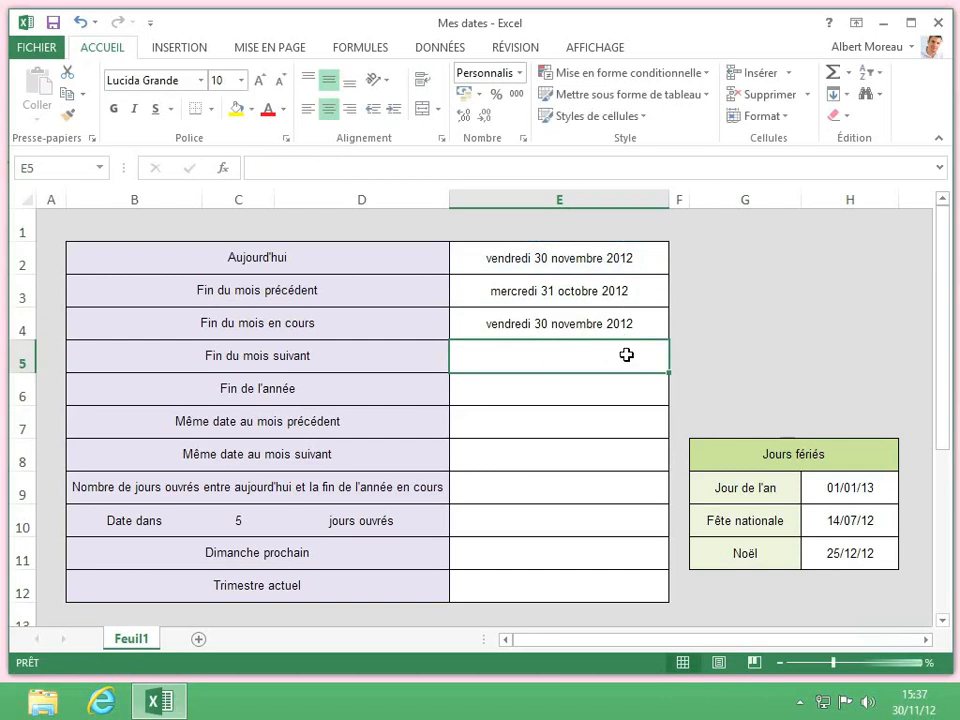
Enter =fin.mois(E2;1) in cell E5 to calculate the end of the following month
type("=")
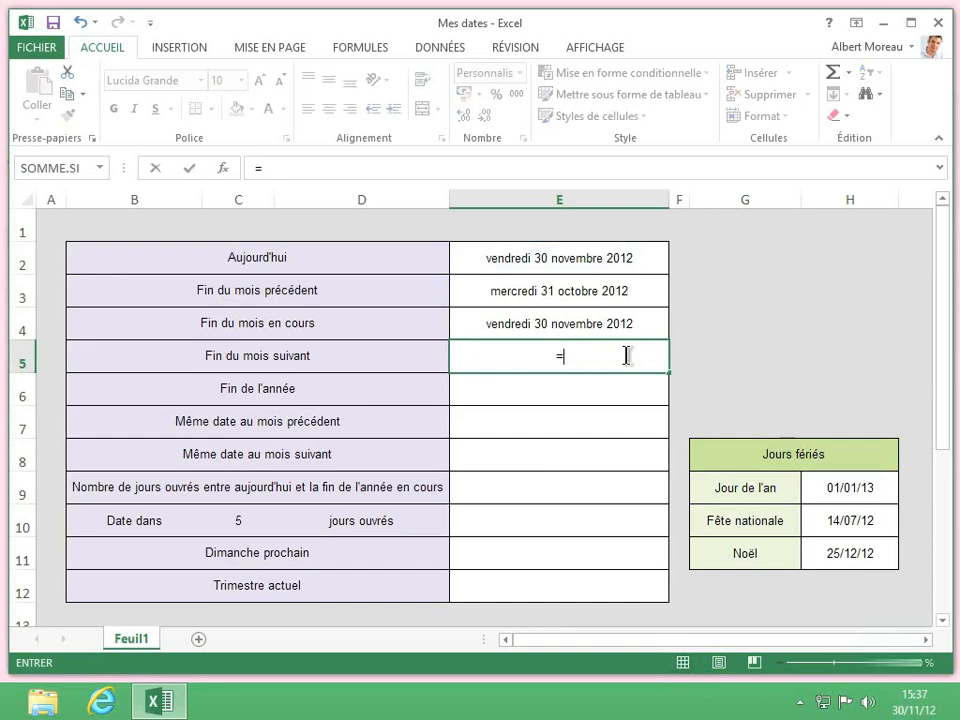
type("fin.mois(")
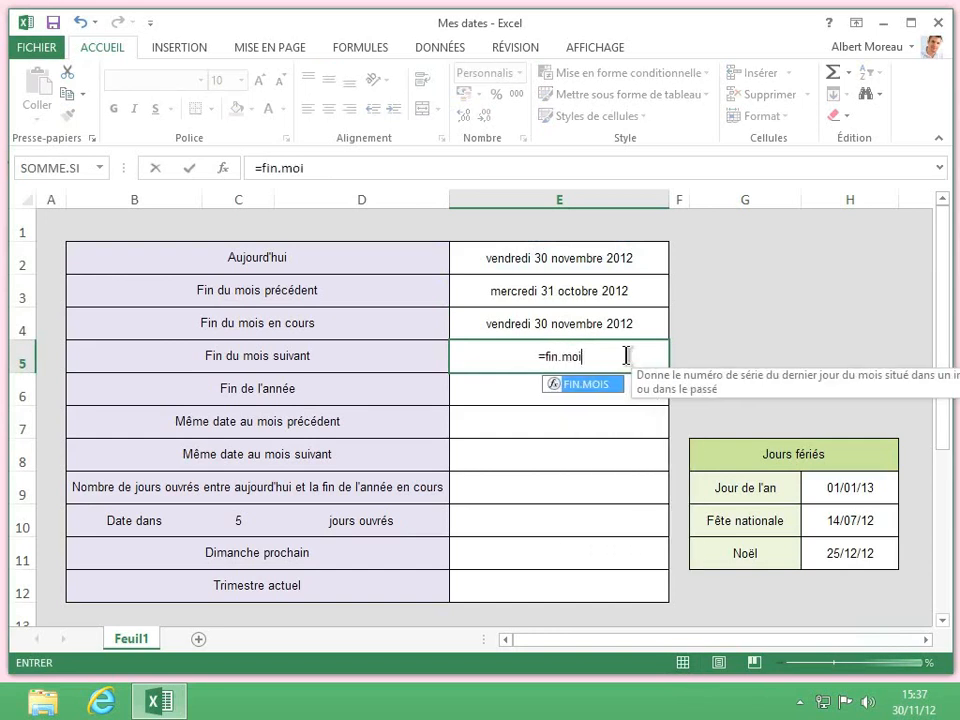
left_click(626, 259)
type(";")
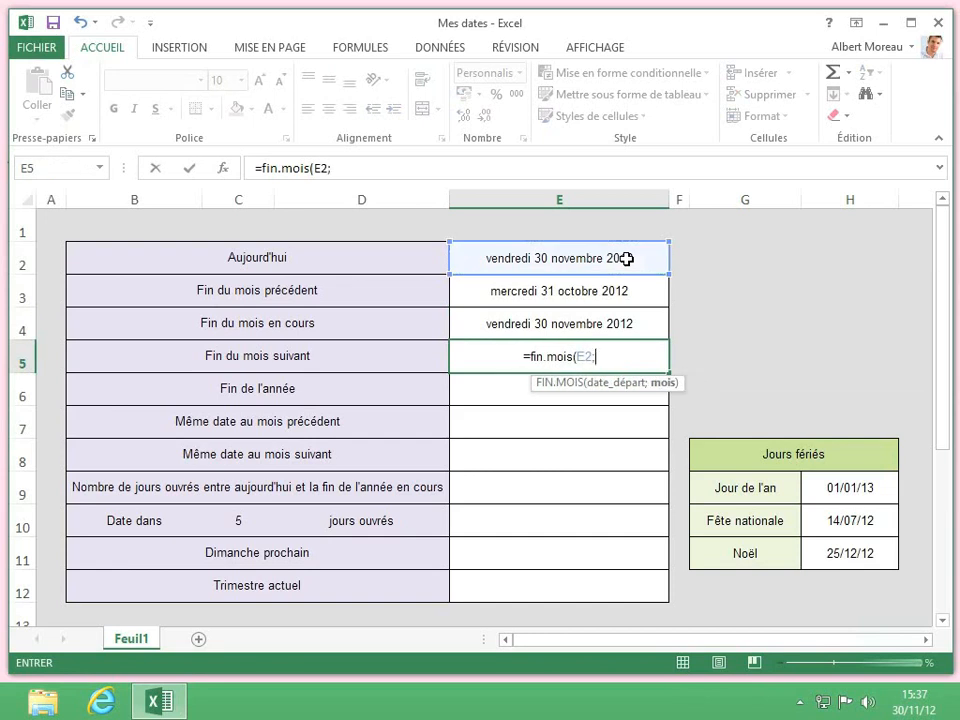
type("1")
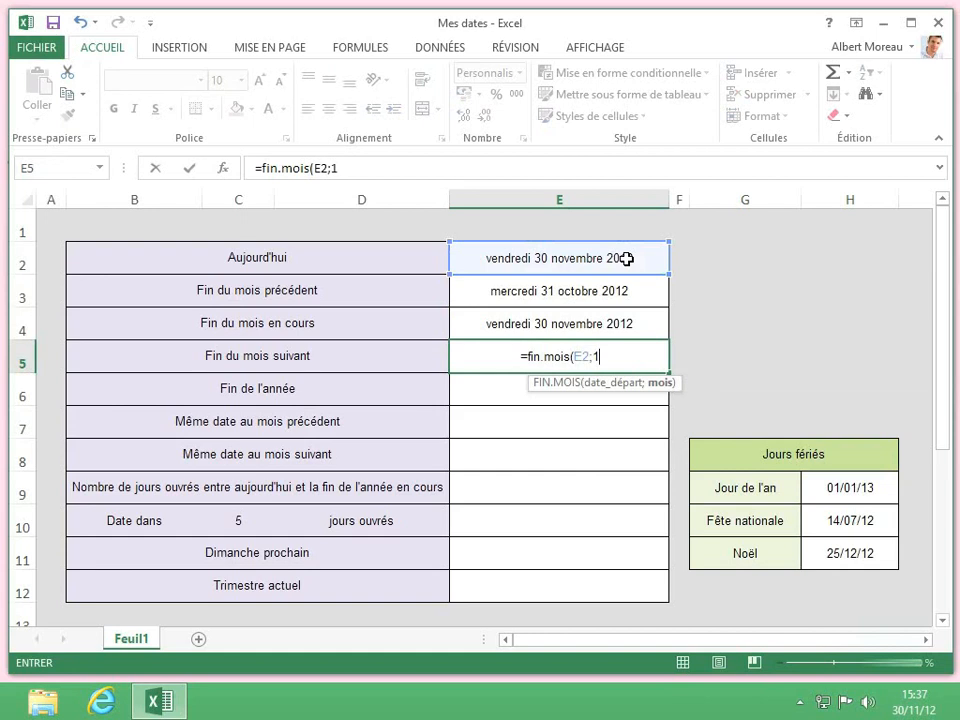
type(")")
key("Return")
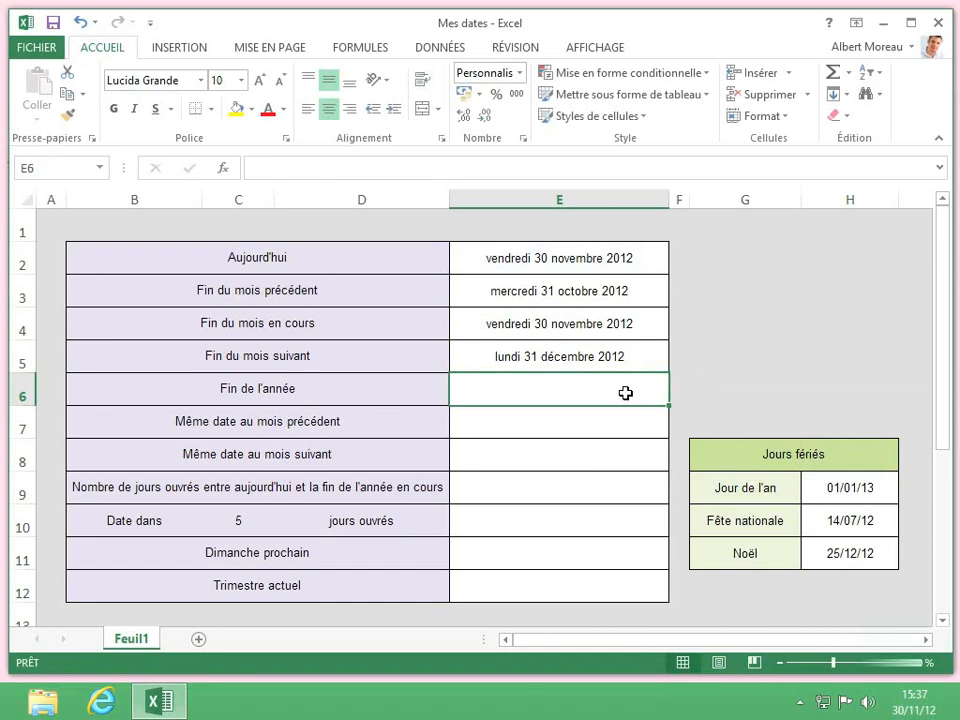
Enter =fin.mois(E2;12-mois(E2)) in cell E6 to calculate the end of the year
type("=")
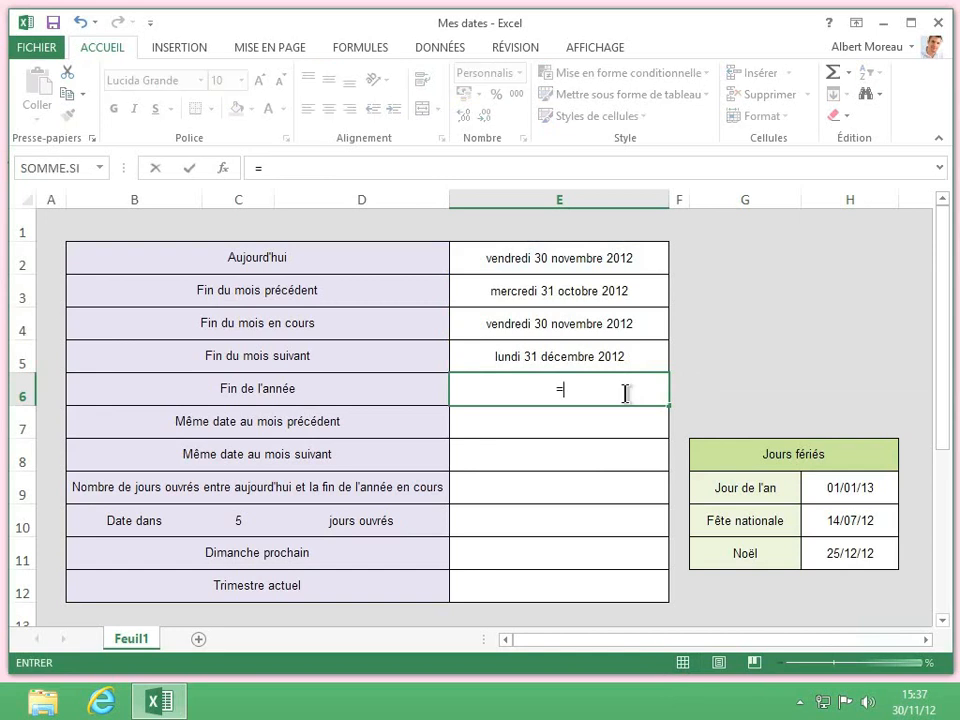
type("fin.m")
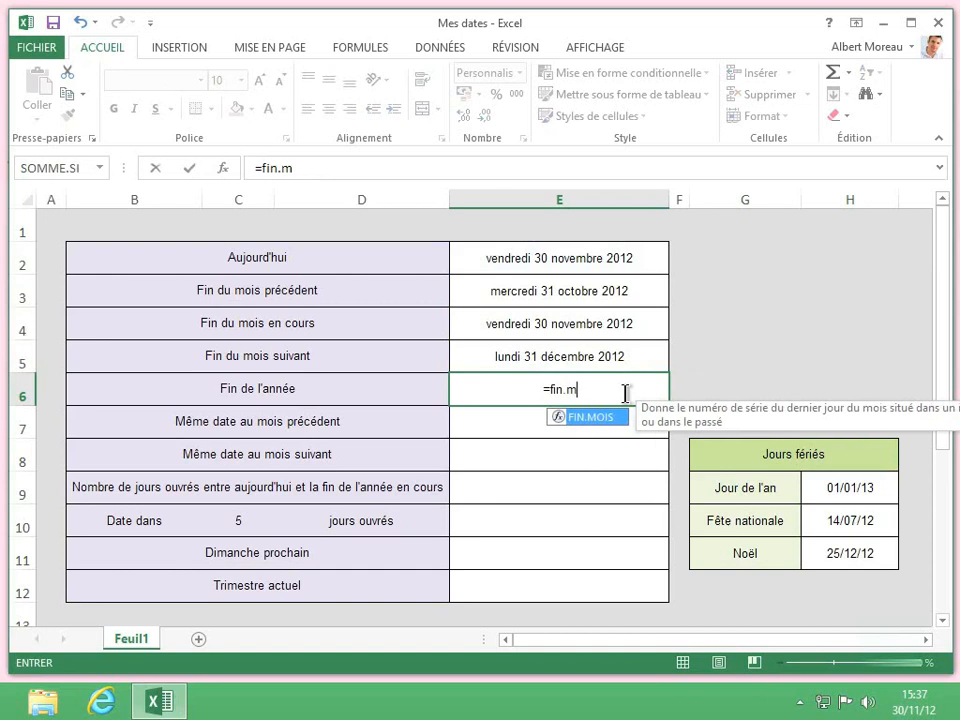
type("ois(")
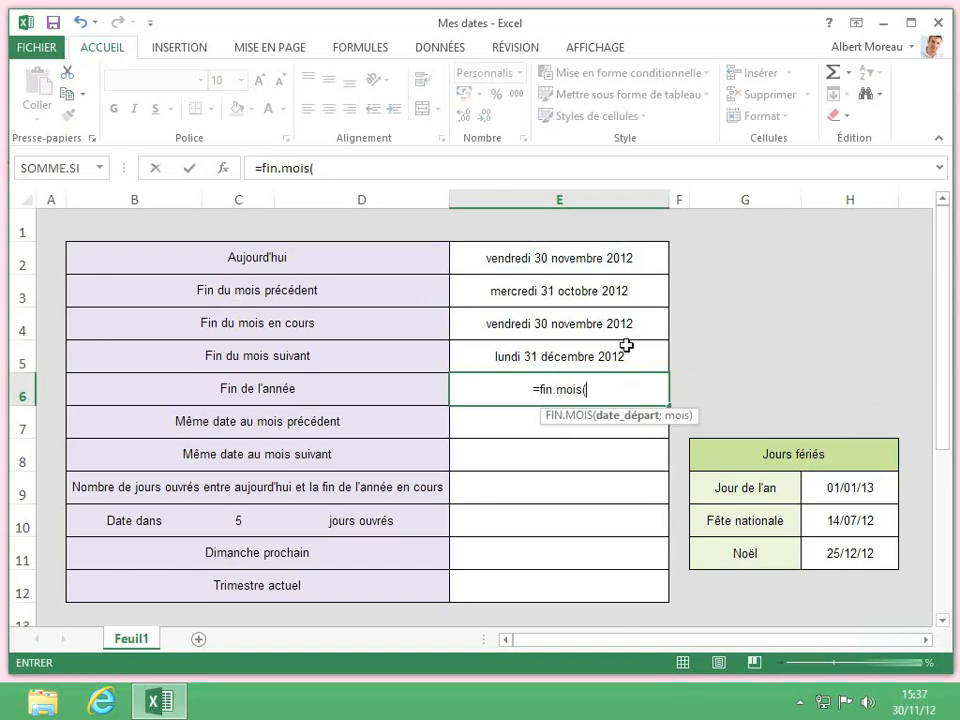
left_click(617, 252)
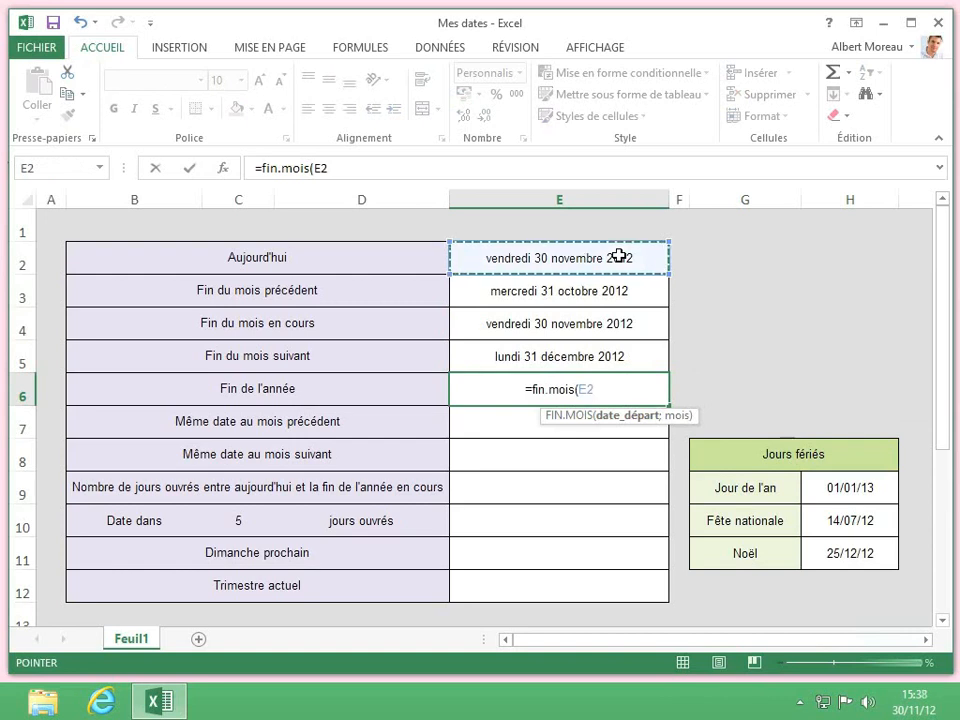
type(";")
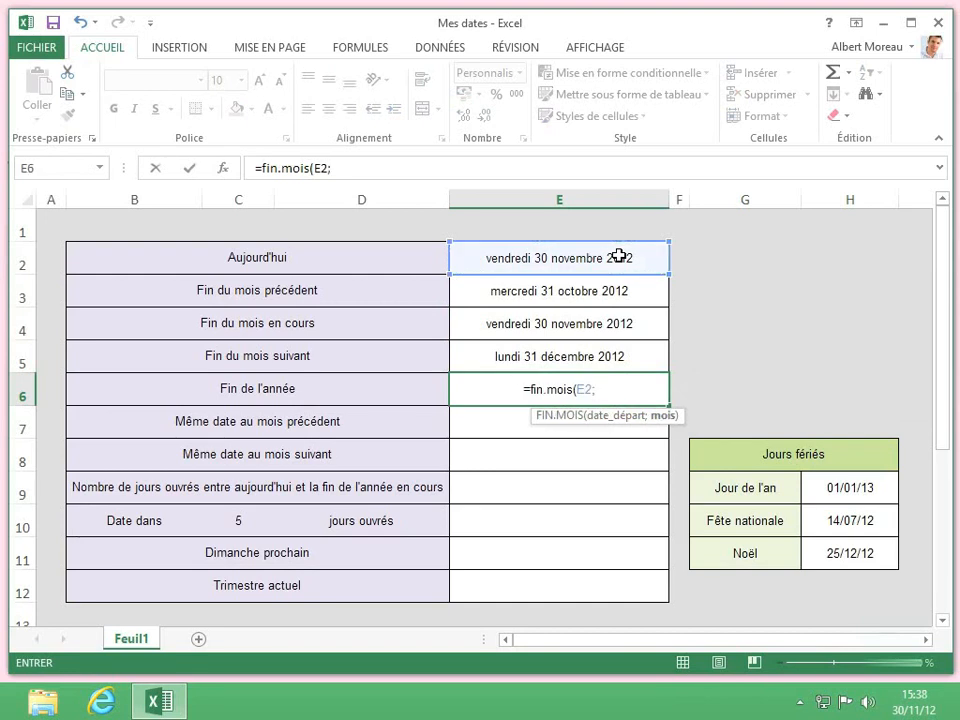
type("12-")
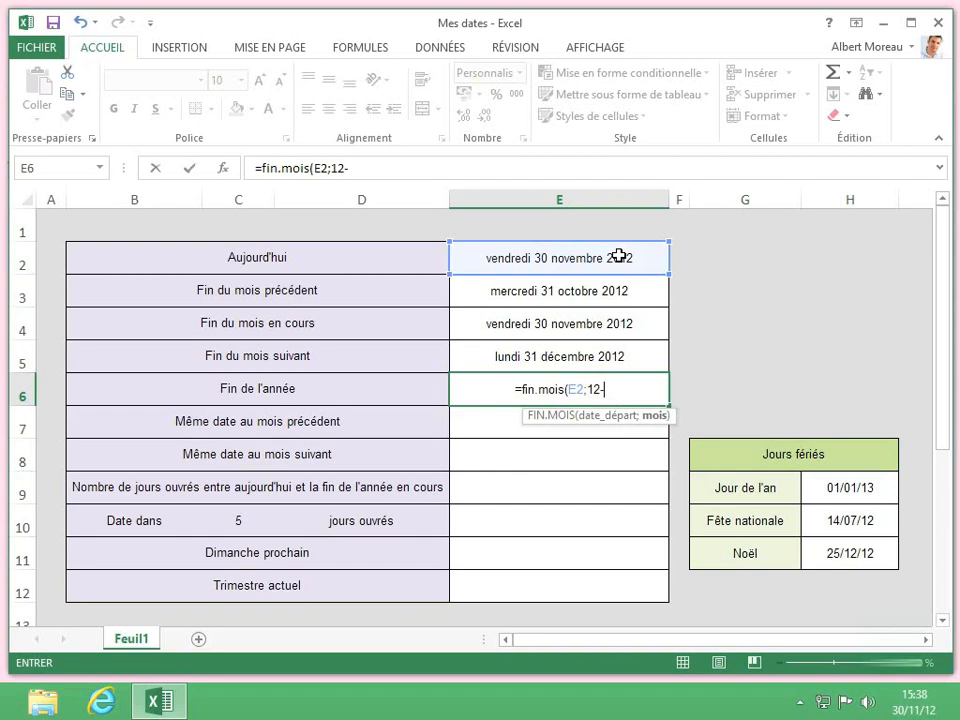
type("mois(")
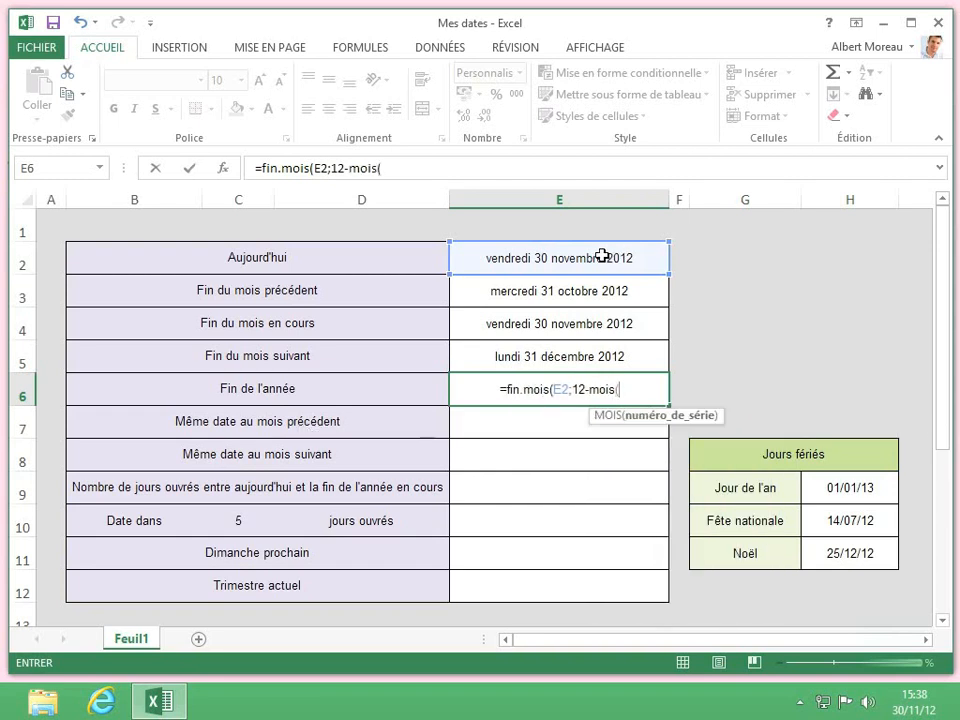
left_click(597, 258)
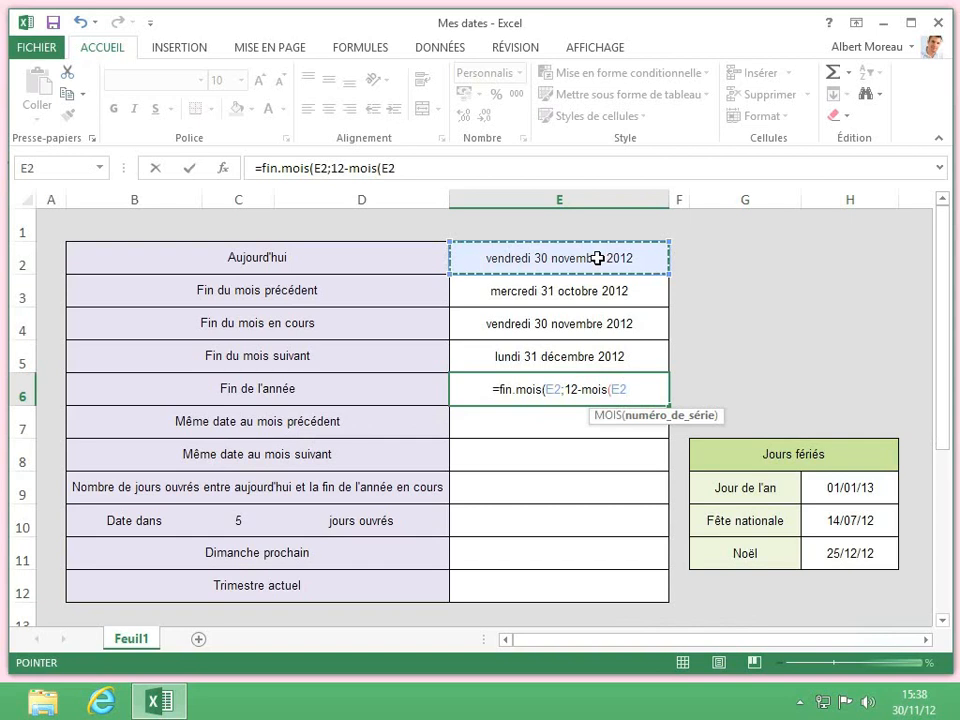
type(")")
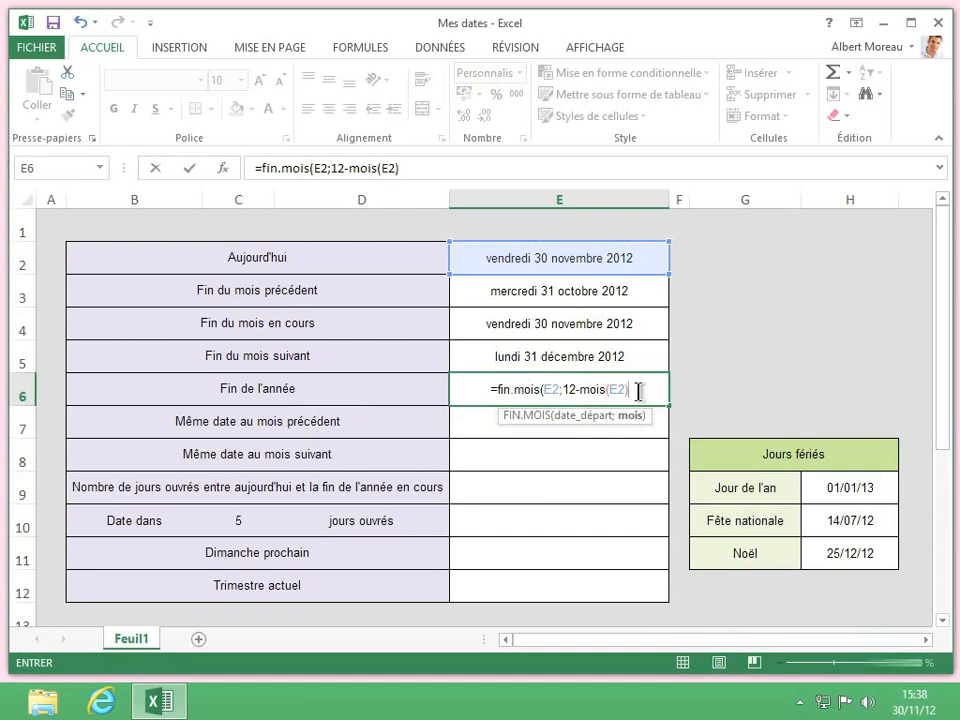
type(")")
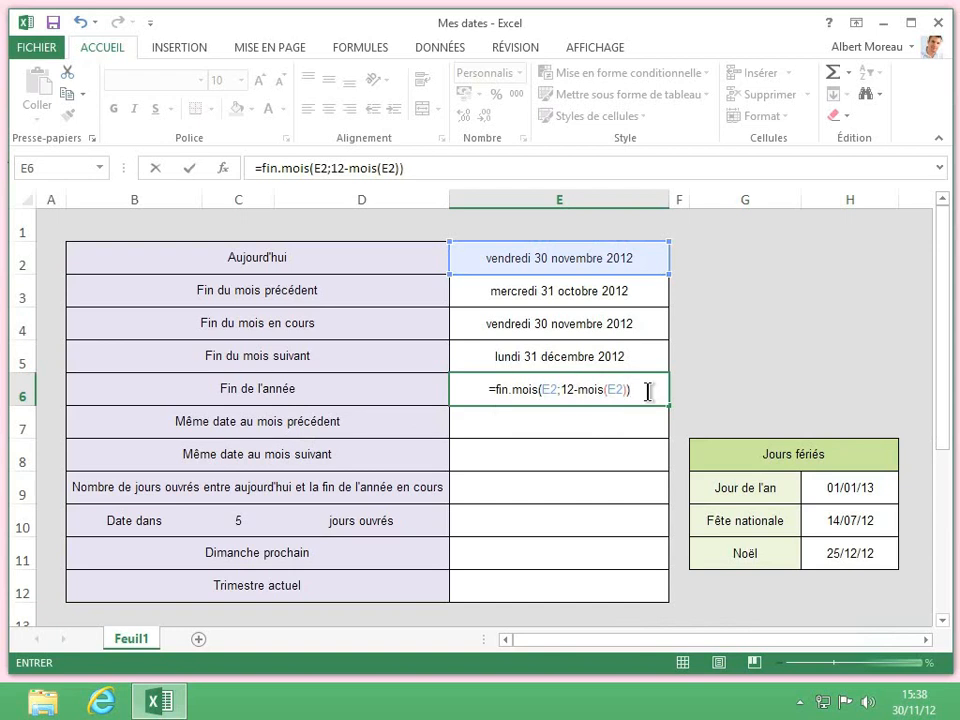
key("Return")
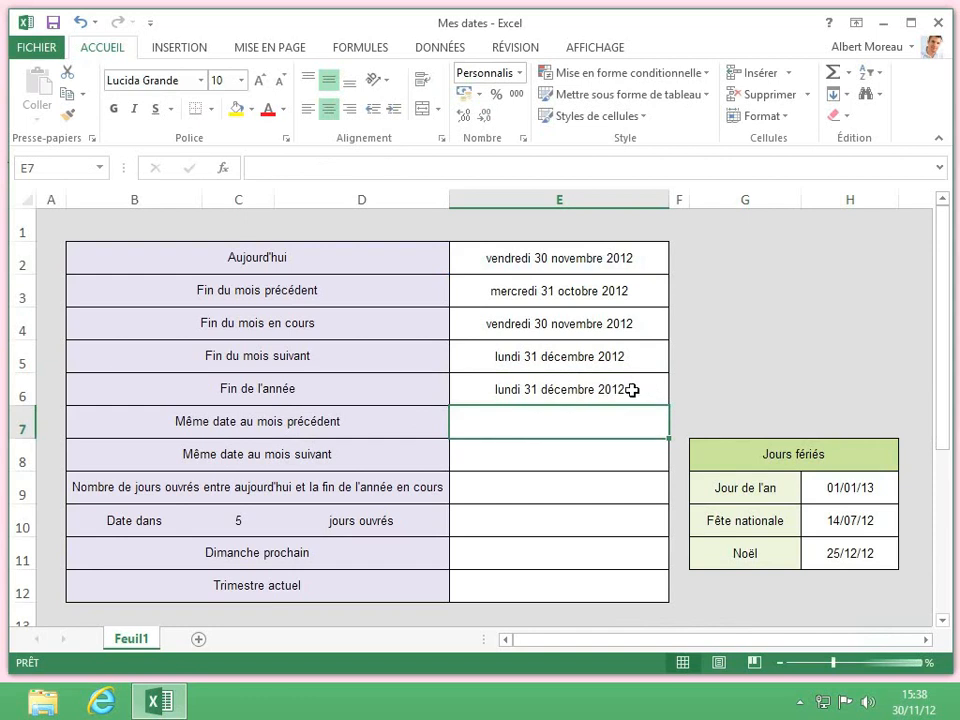
Replace the Aujourd'hui date in cell E2 with 06/06/2012 and check the month-end and year-end formulas in E3 to E6
left_click(600, 262)
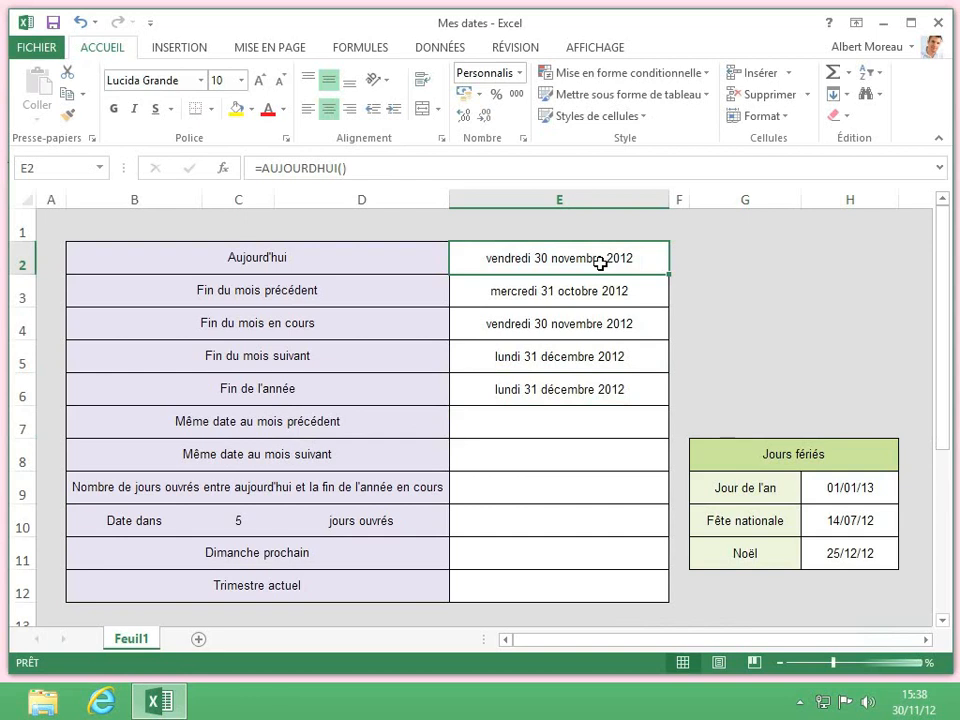
type("06/06")
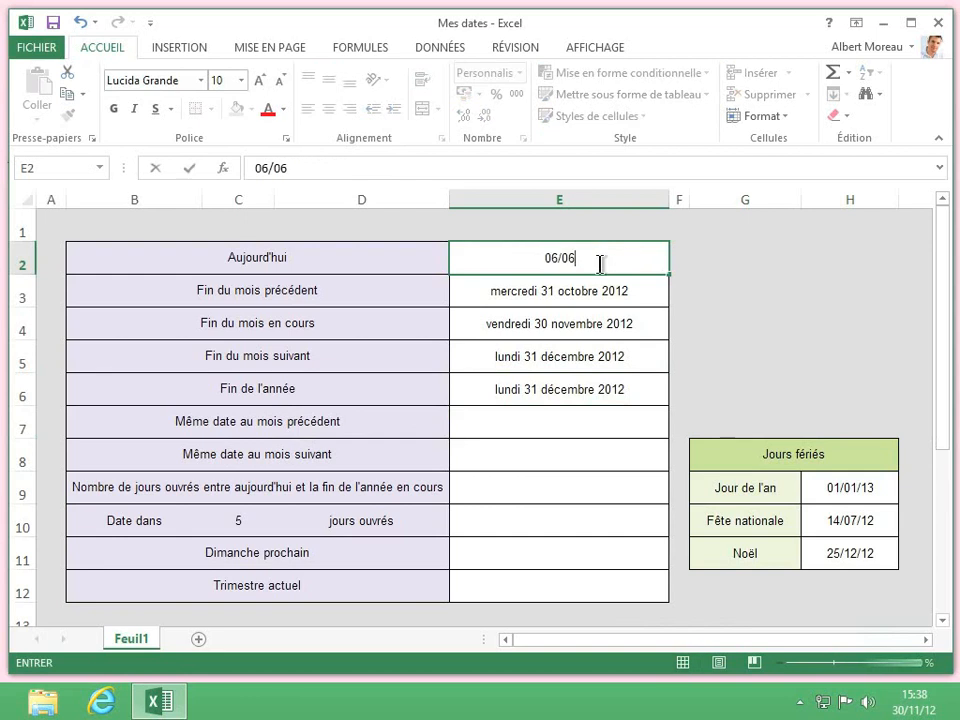
type("/2012")
key("Return")
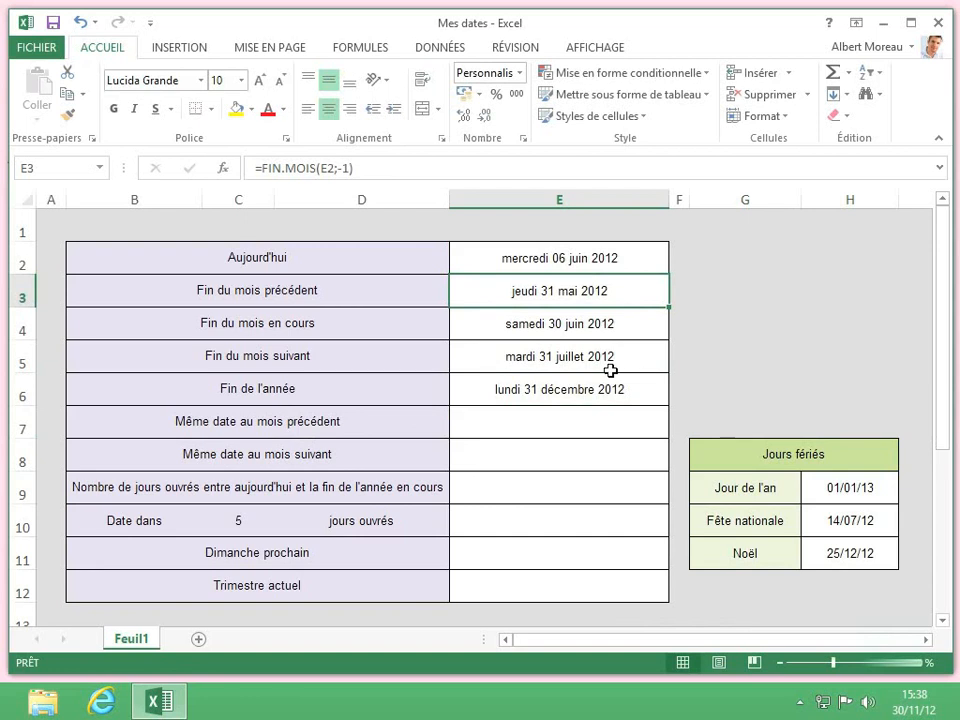
left_click(647, 389)
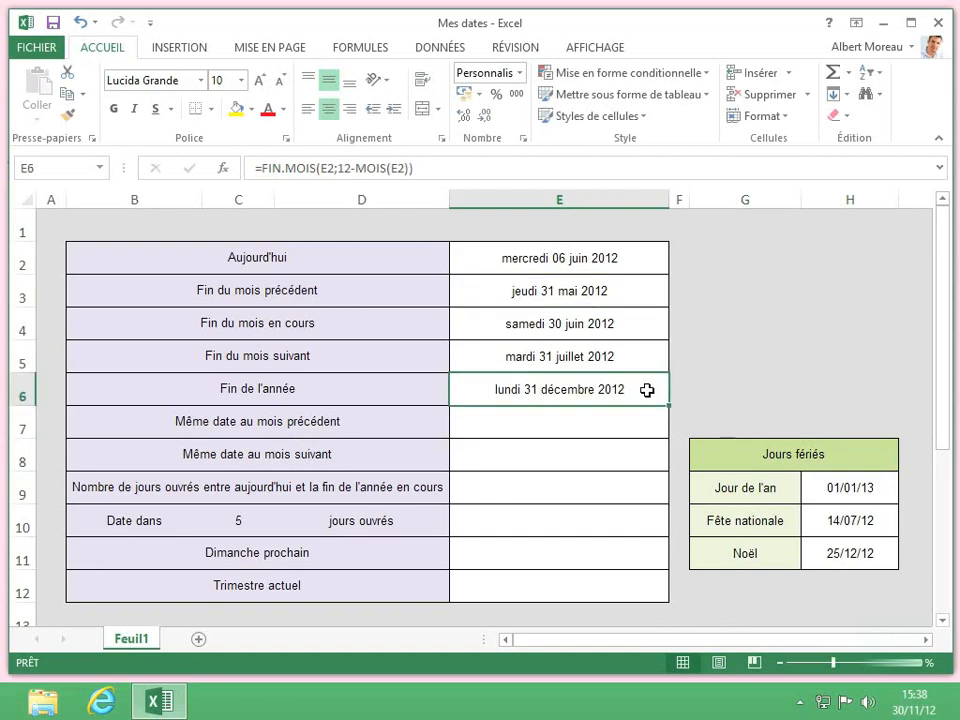
left_click(635, 295)
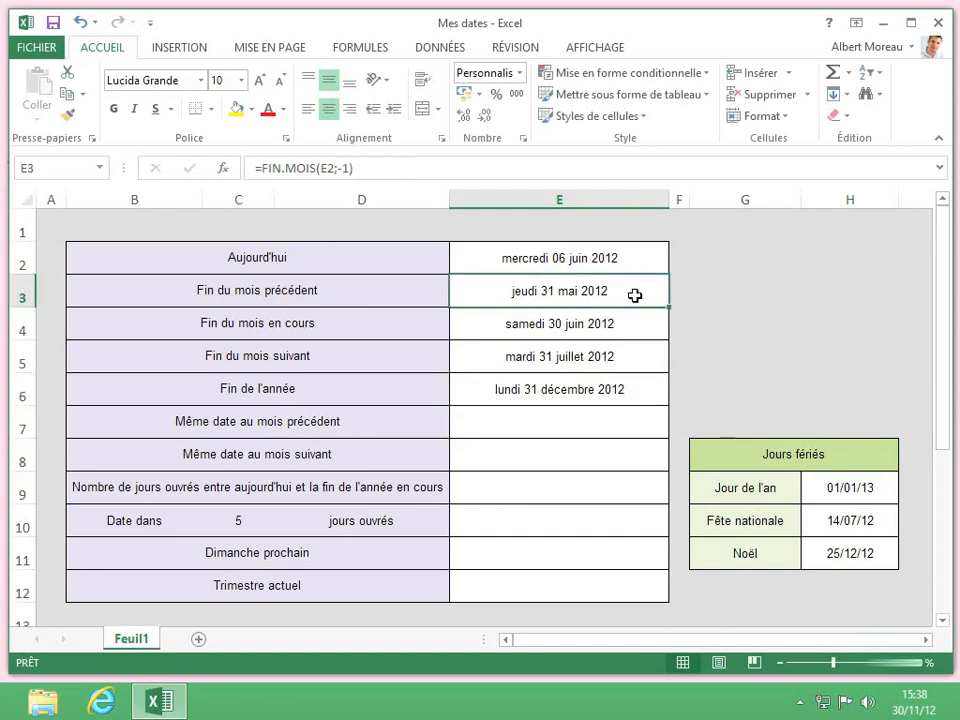
left_click(639, 329)
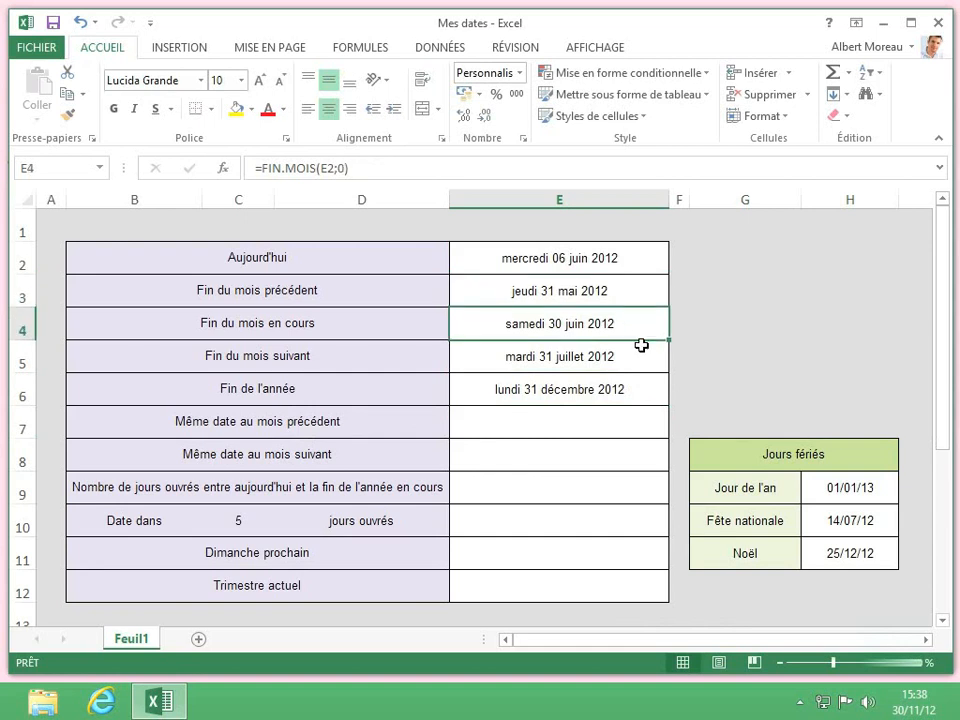
left_click(646, 354)
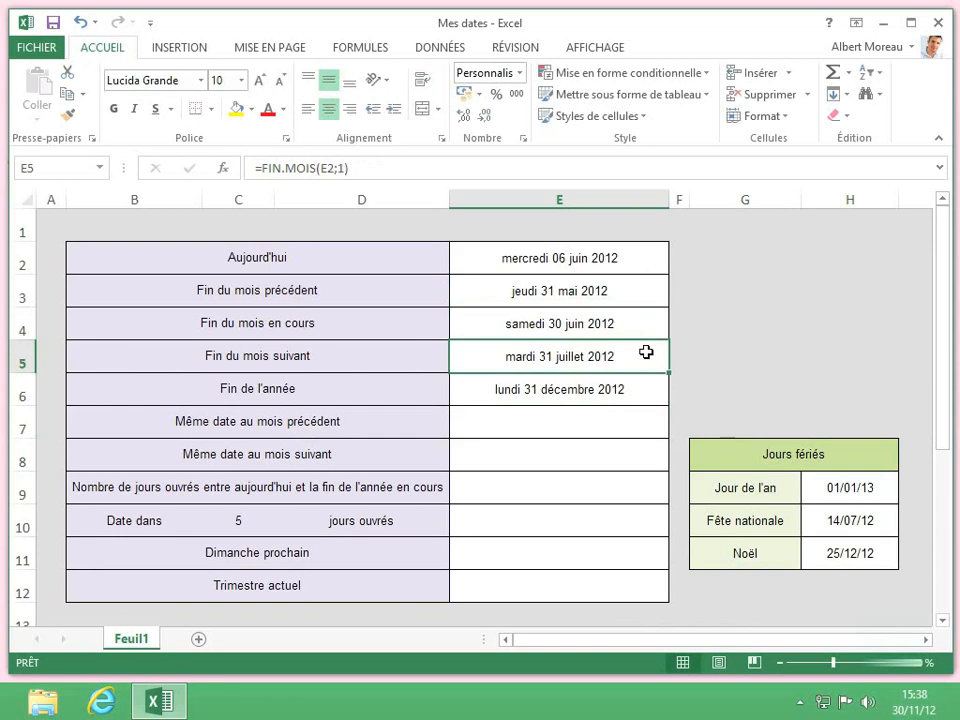
Enter =mois.decaler(E2;-1) in cell E7 to calculate the same date in the previous month
left_click(617, 420)
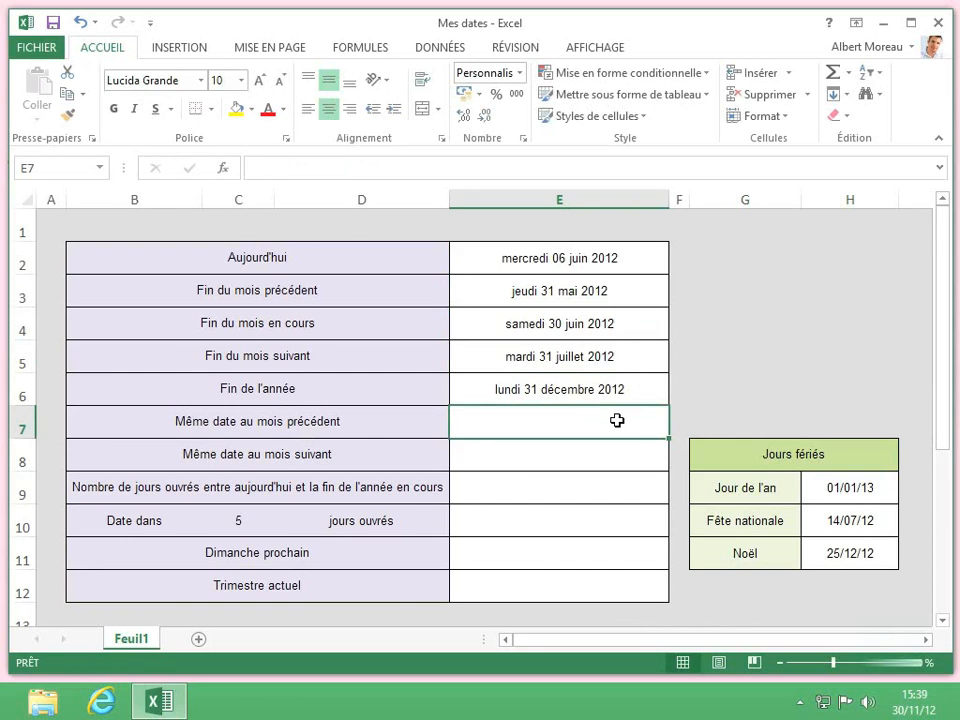
type("=mois")
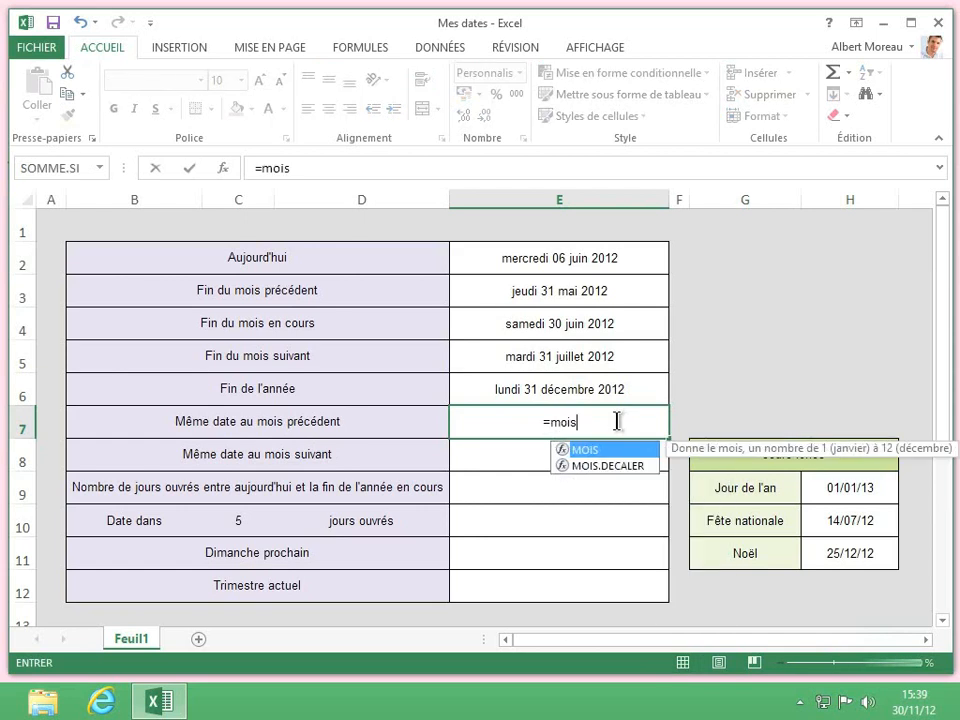
type(".decaler(")
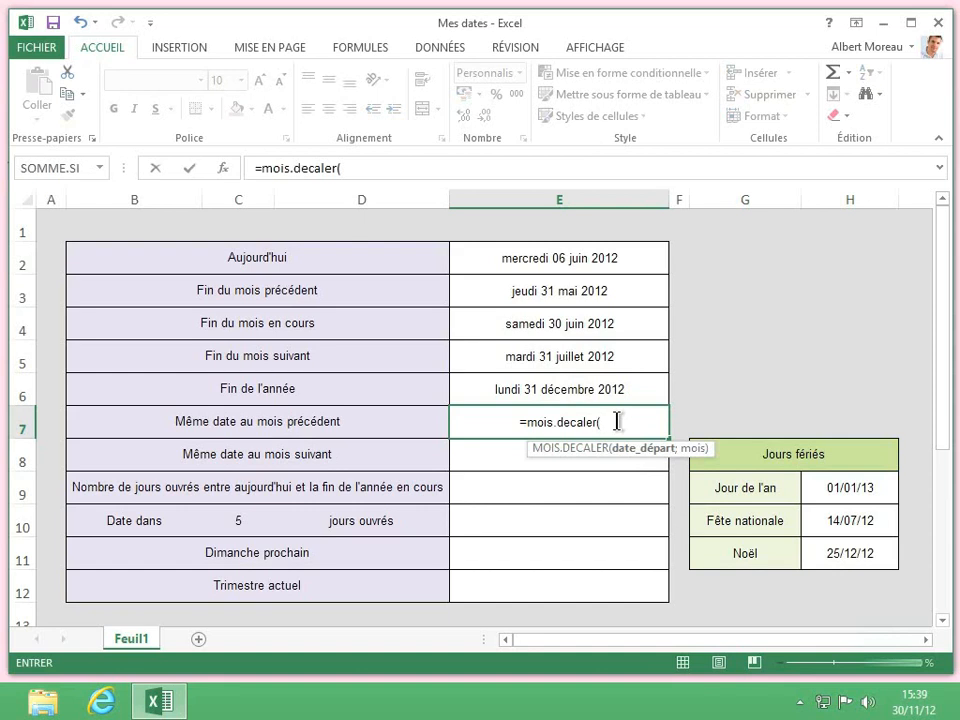
left_click(643, 263)
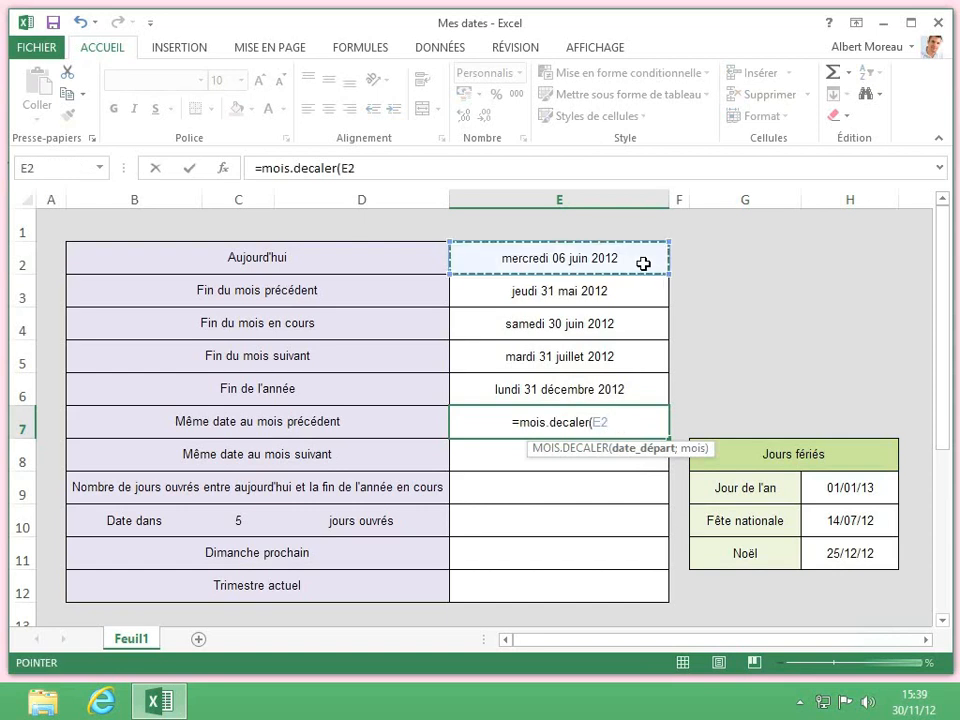
type(";")
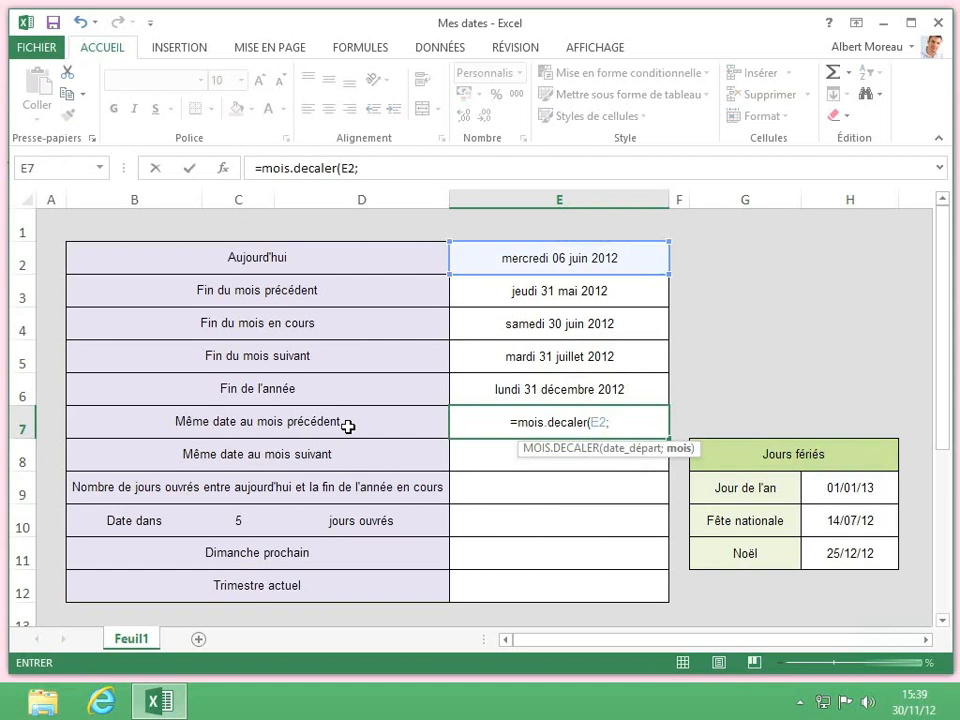
type("-1")
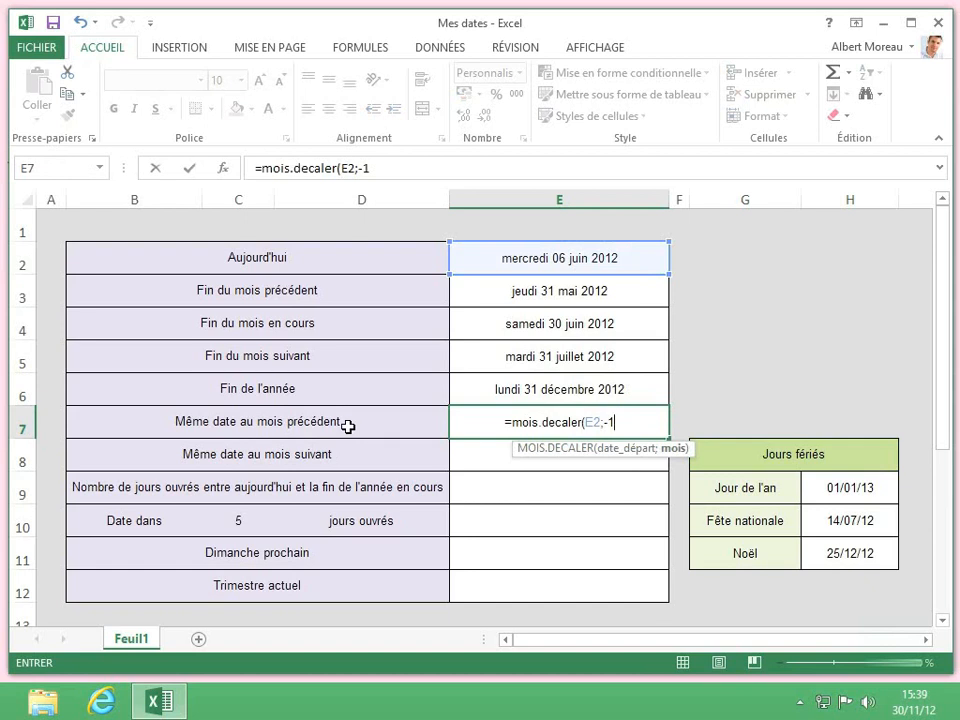
type(")")
key("Return")
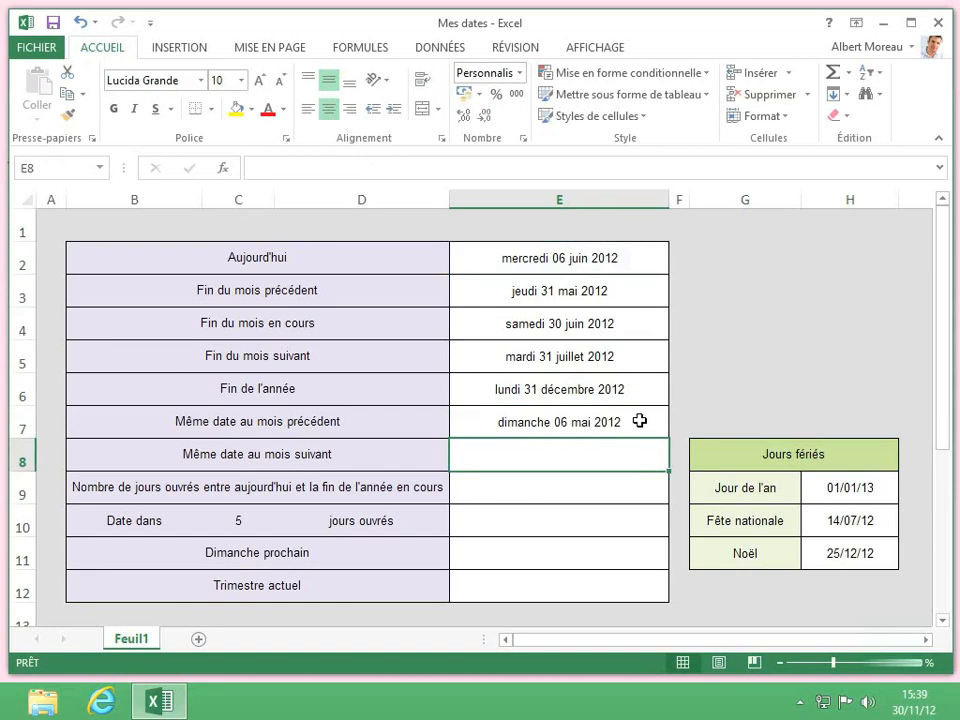
Enter the formula =aujourdhui() in cell E2 to bring back today's date
left_click(628, 268)
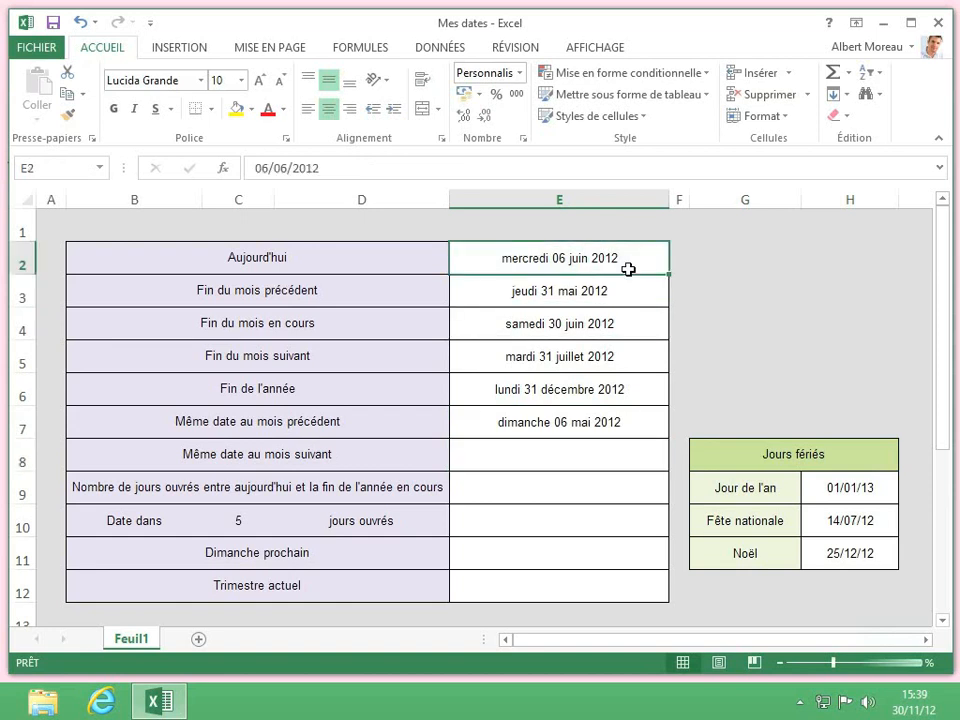
type("=aujourdhui")
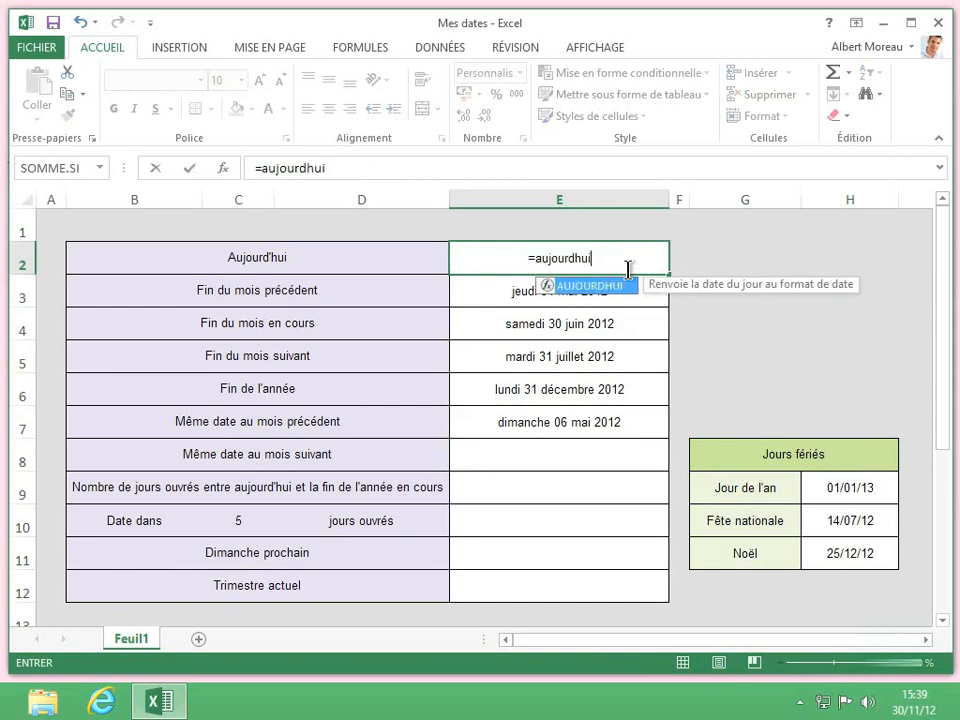
type("(")
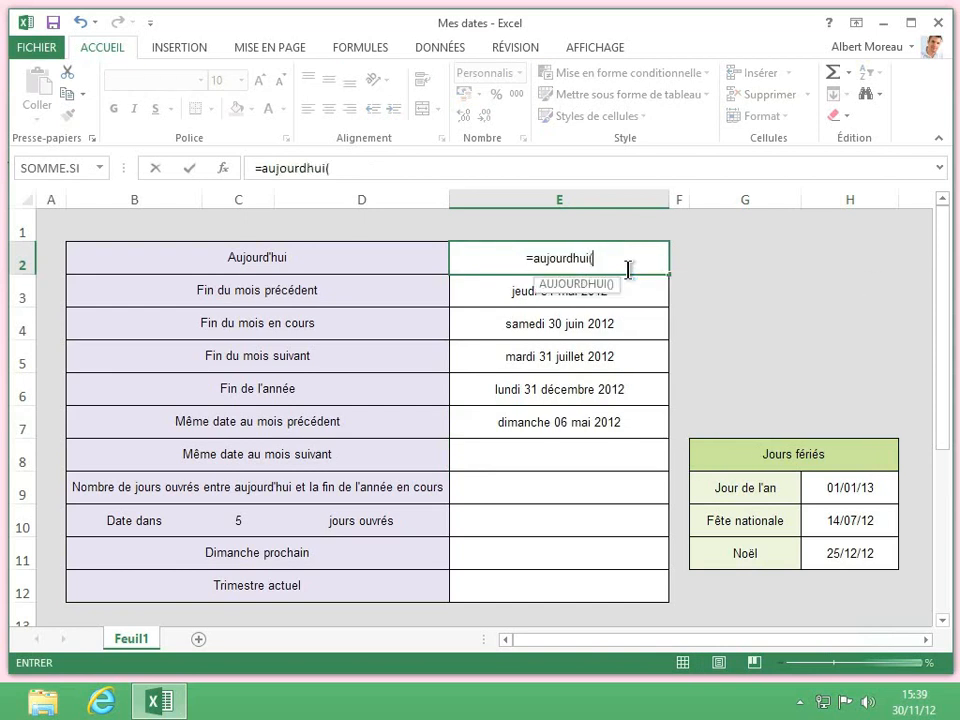
key("Return")
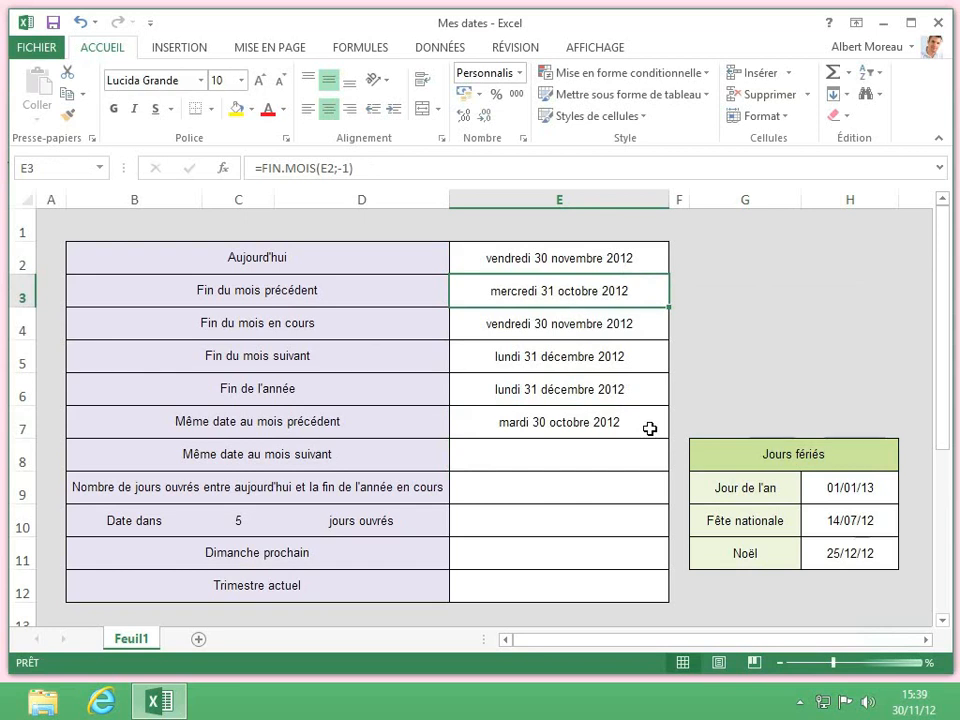
Enter =mois.decaler(E2;1) in cell E8 to calculate the same date in the following month
left_click(591, 456)
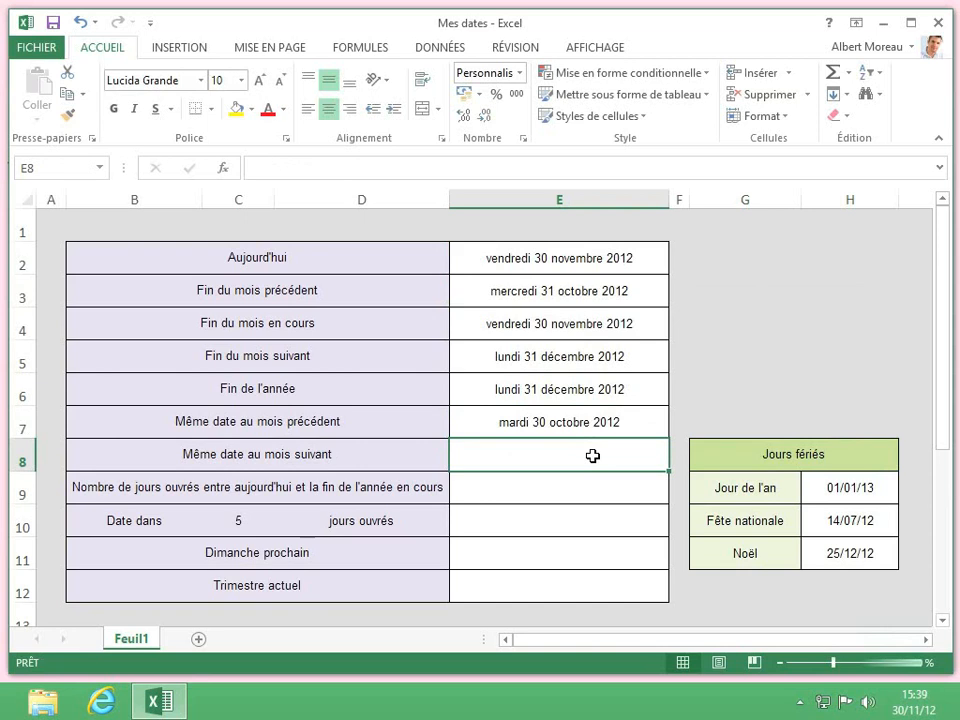
type("=mois.decaler(")
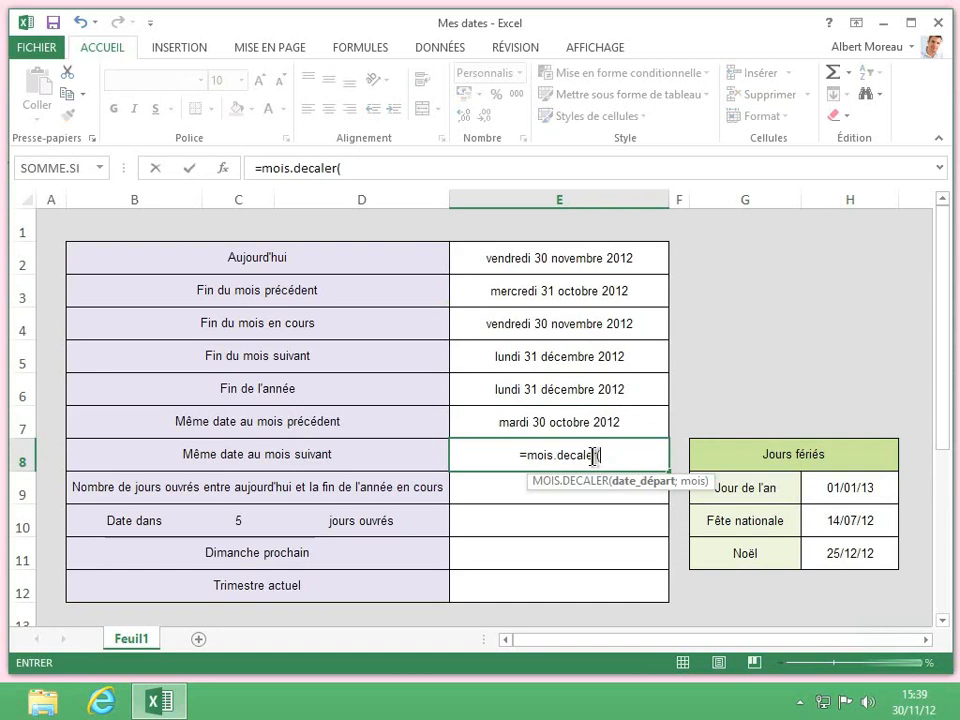
left_click(629, 262)
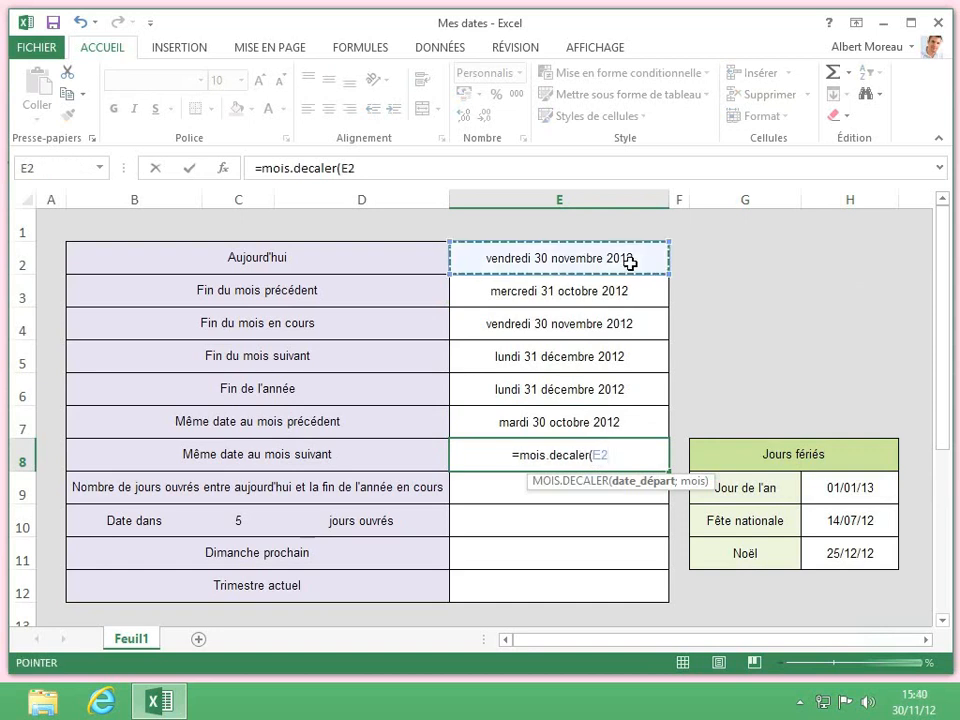
type(";")
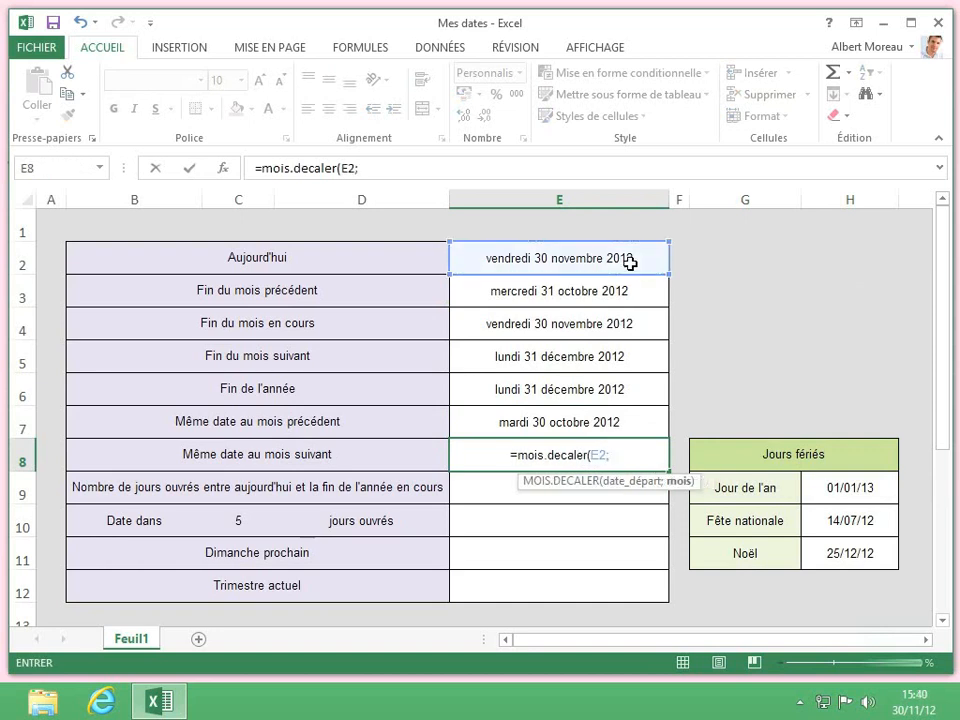
type("1")
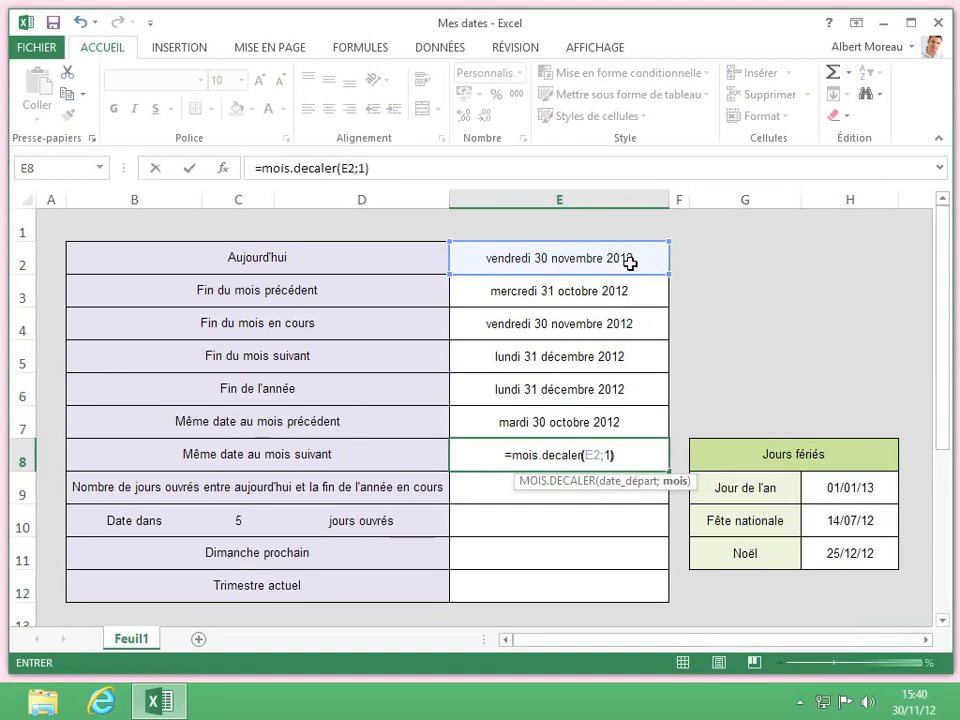
type(")")
key("Return")
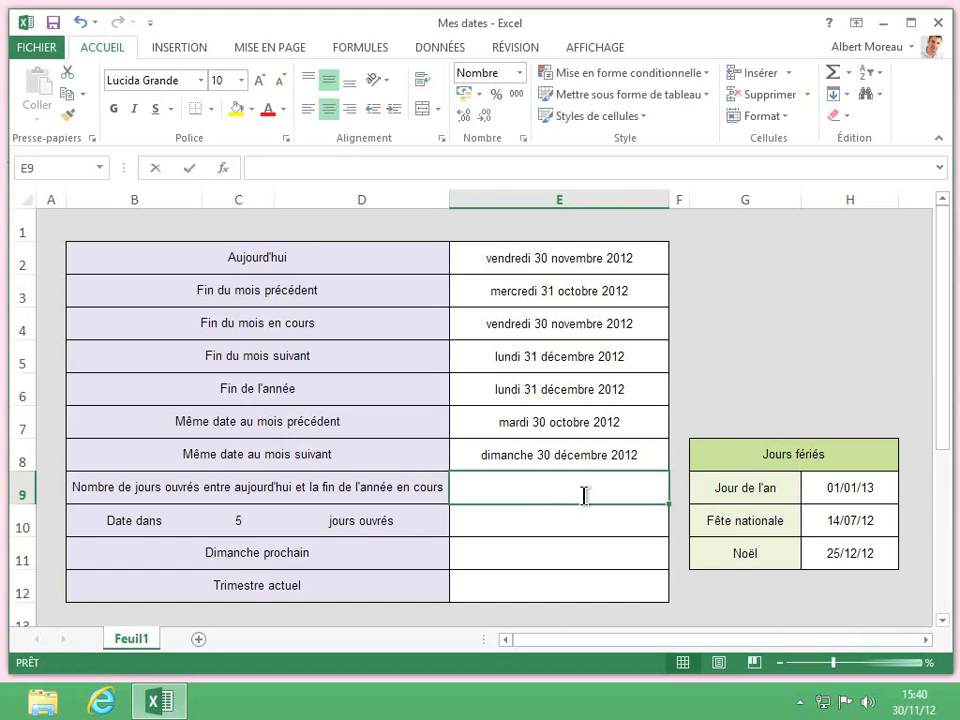
Enter =NB.JOURS.OUVRES(E2;E6;H9:H11) in cell E9 to count the working days from today to year end, excluding the listed holidays
type("=n")
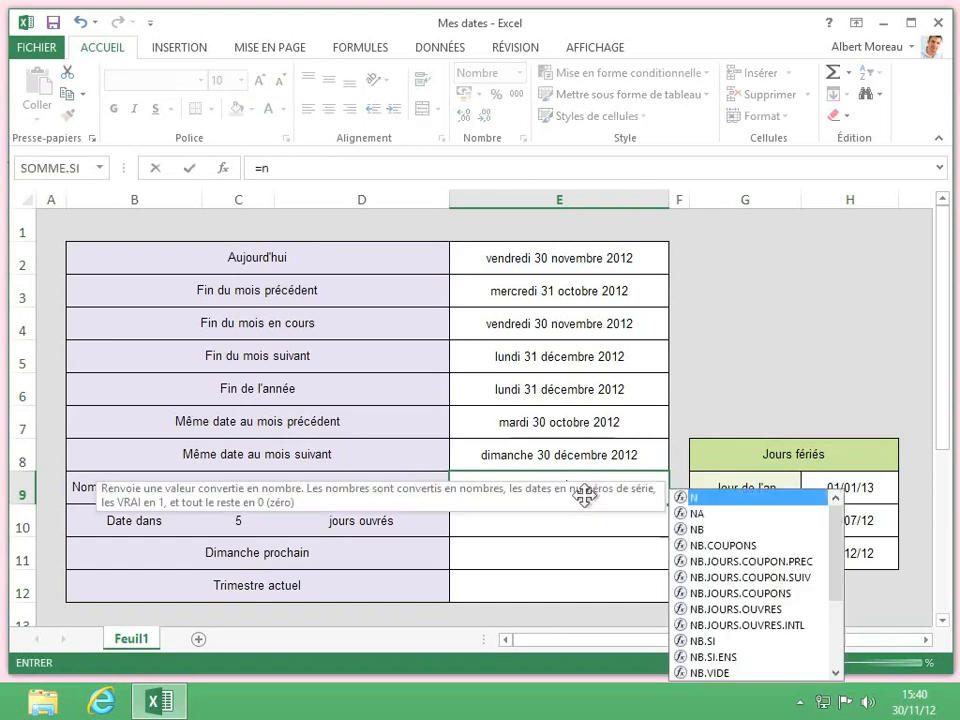
type("b.j")
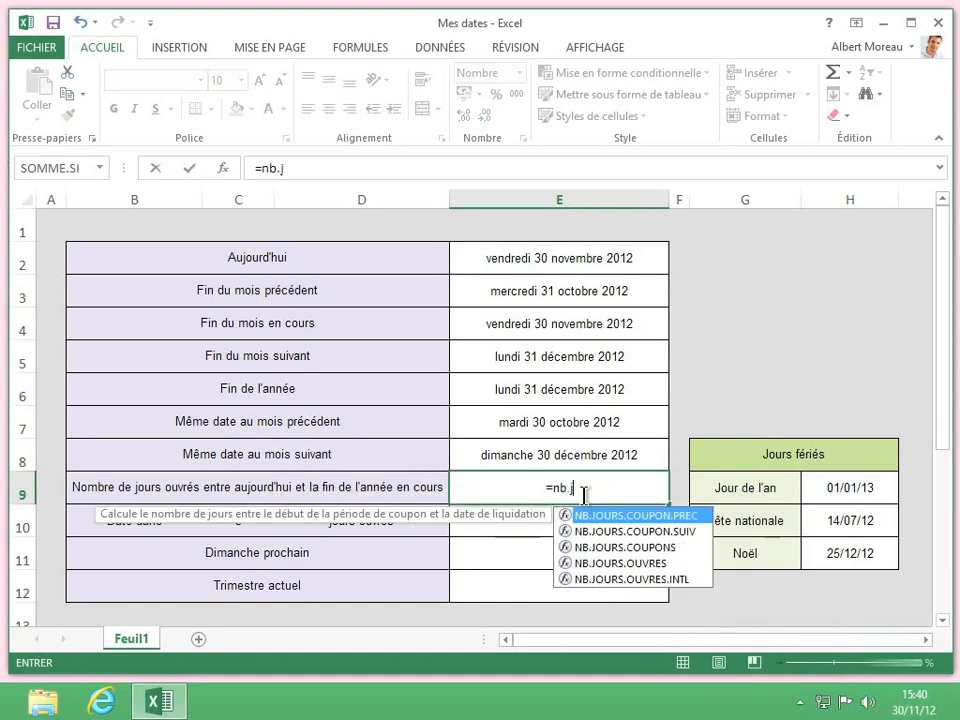
type("ou")
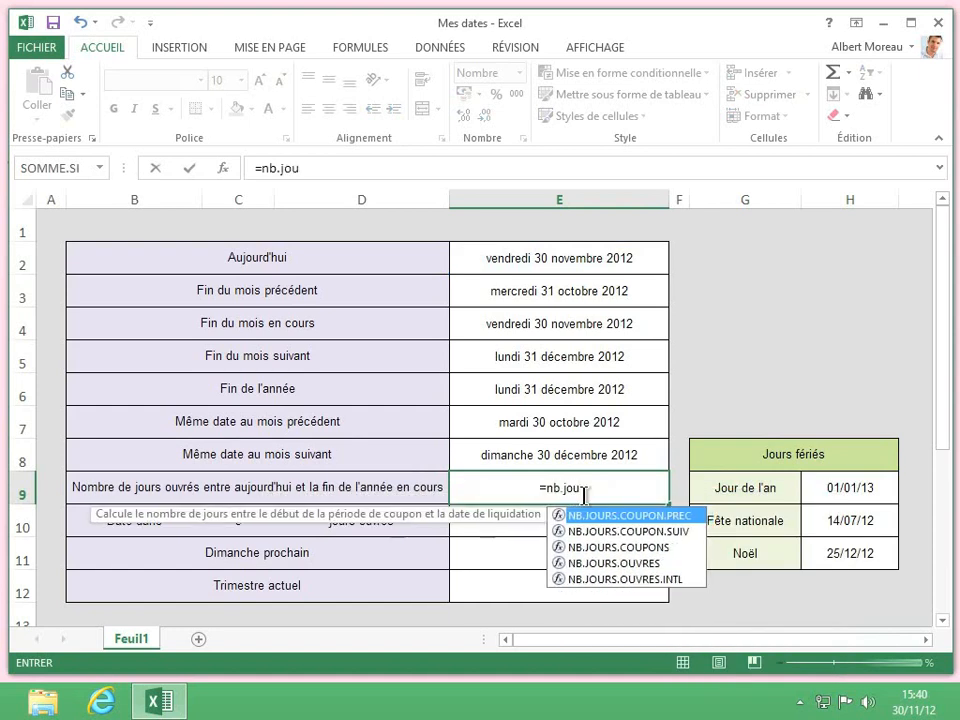
type("rso")
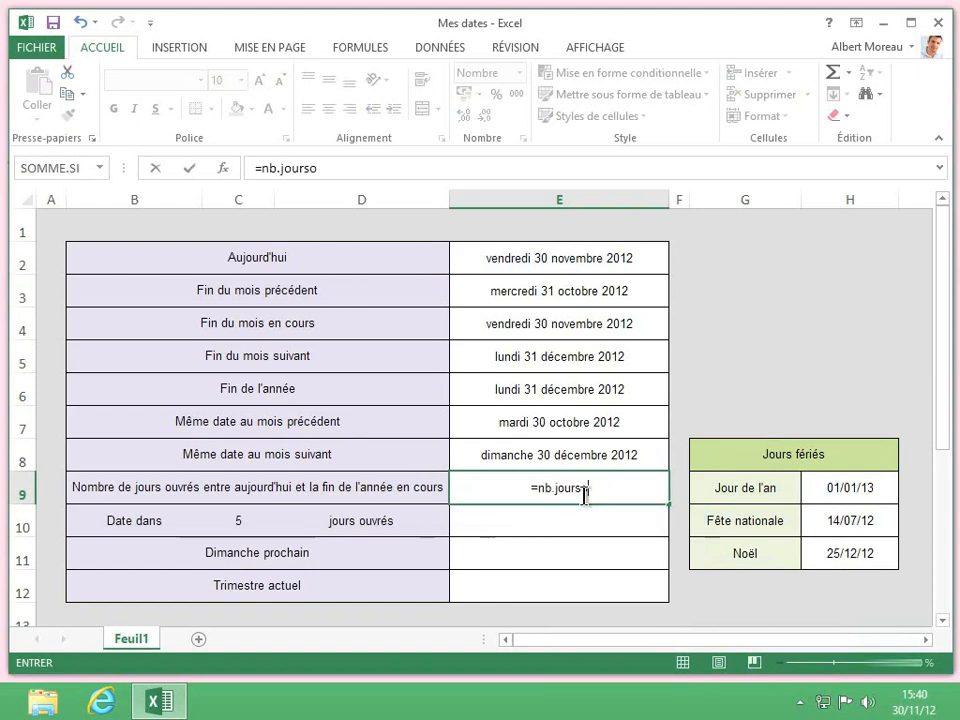
key("BackSpace")
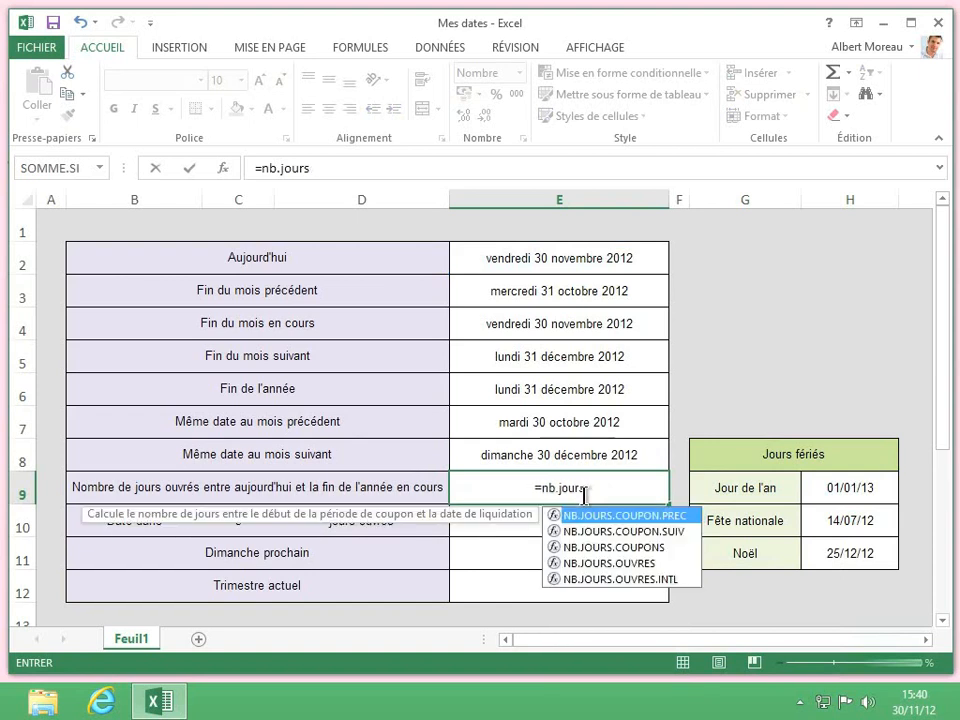
double_click(607, 563)
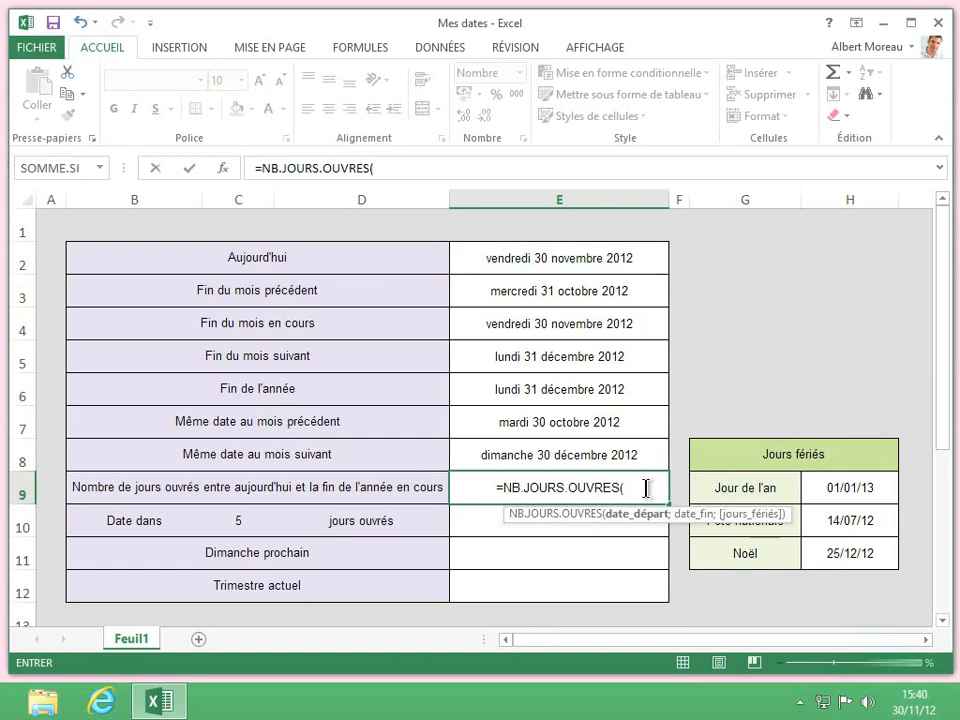
left_click(649, 257)
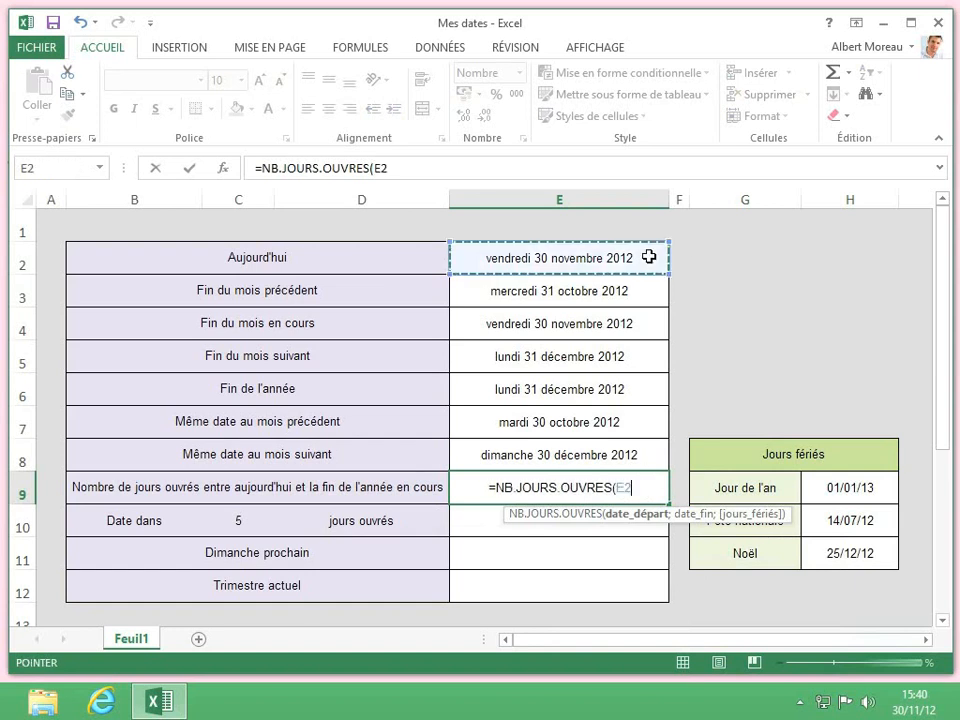
type(";")
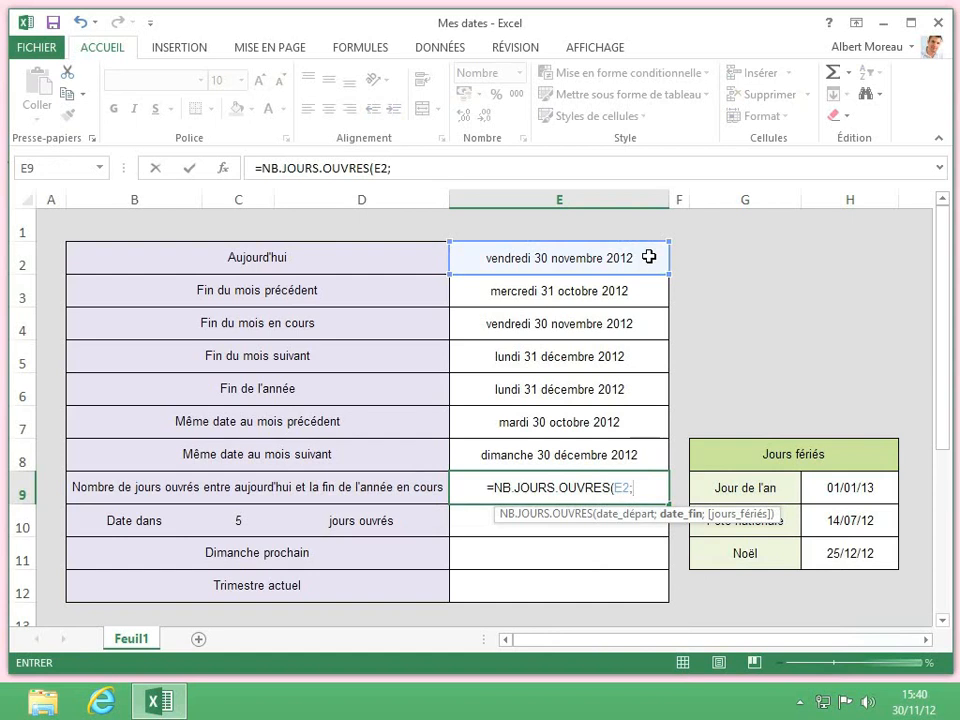
left_click(648, 389)
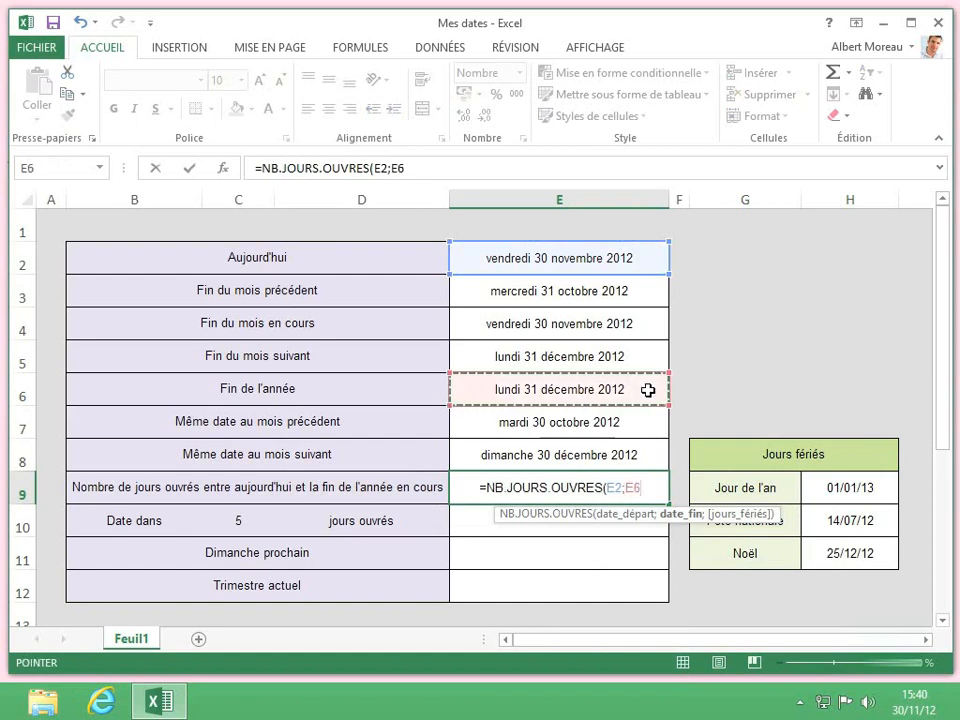
type(";")
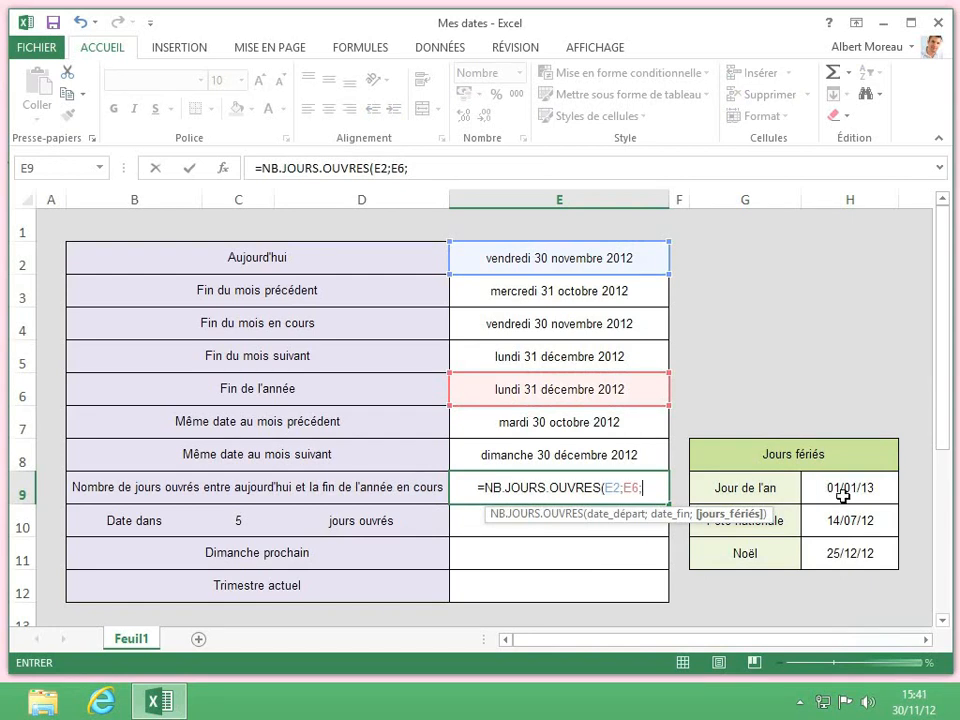
left_click_drag(842, 496, 846, 550)
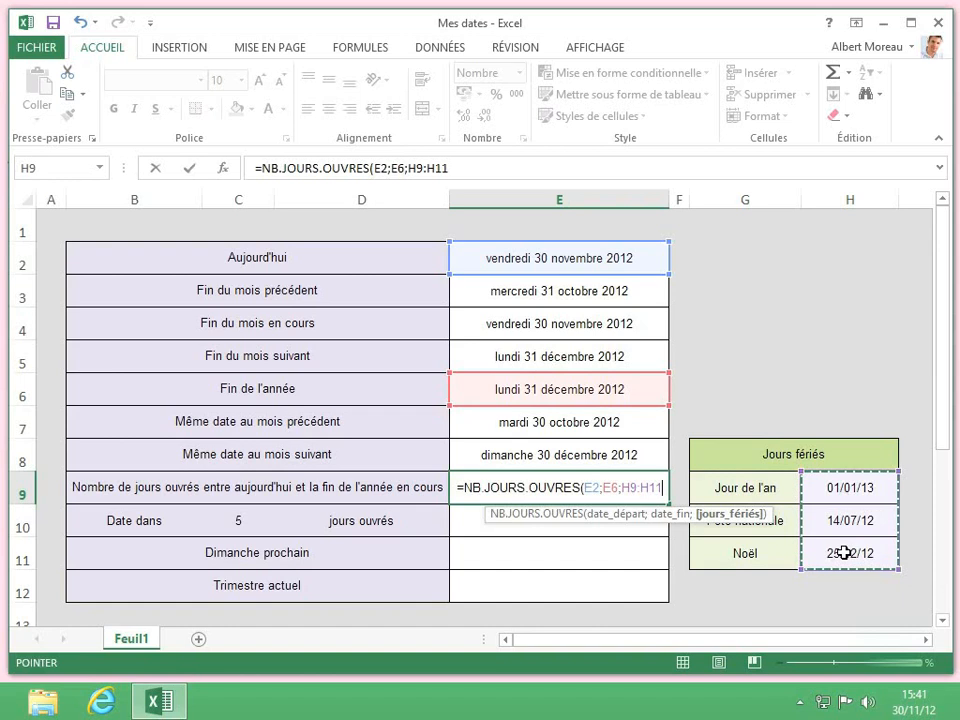
key("Return")
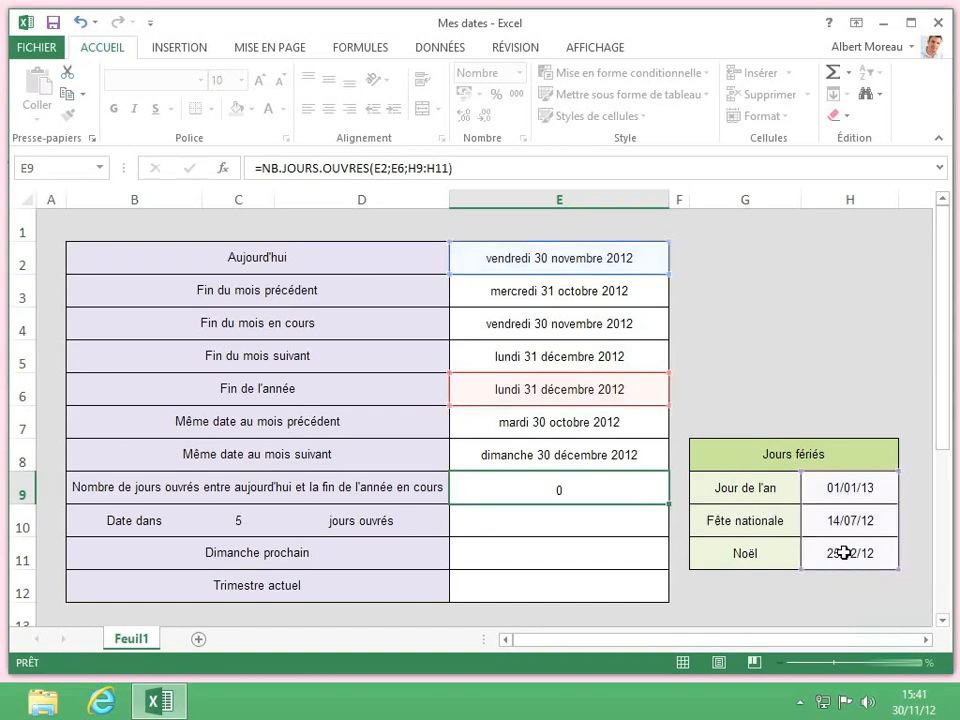
left_click(642, 484)
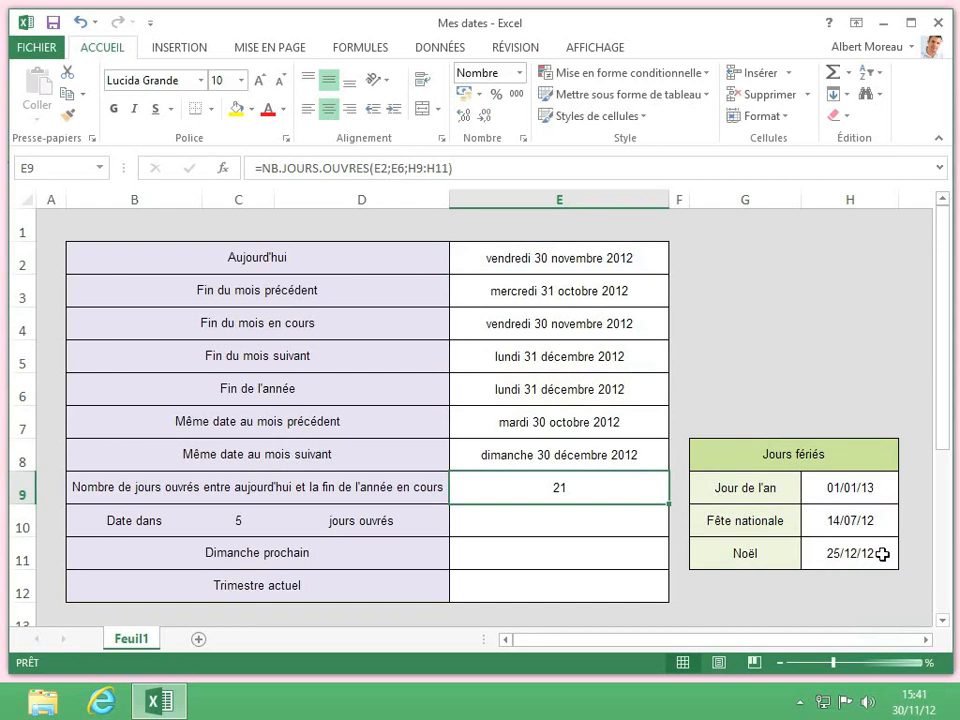
Enter =SERIE.JOUR.OUVRE(E2;C10;H9:H11) in cell E10 to calculate the date after the number of working days in C10, excluding holidays
left_click(611, 516)
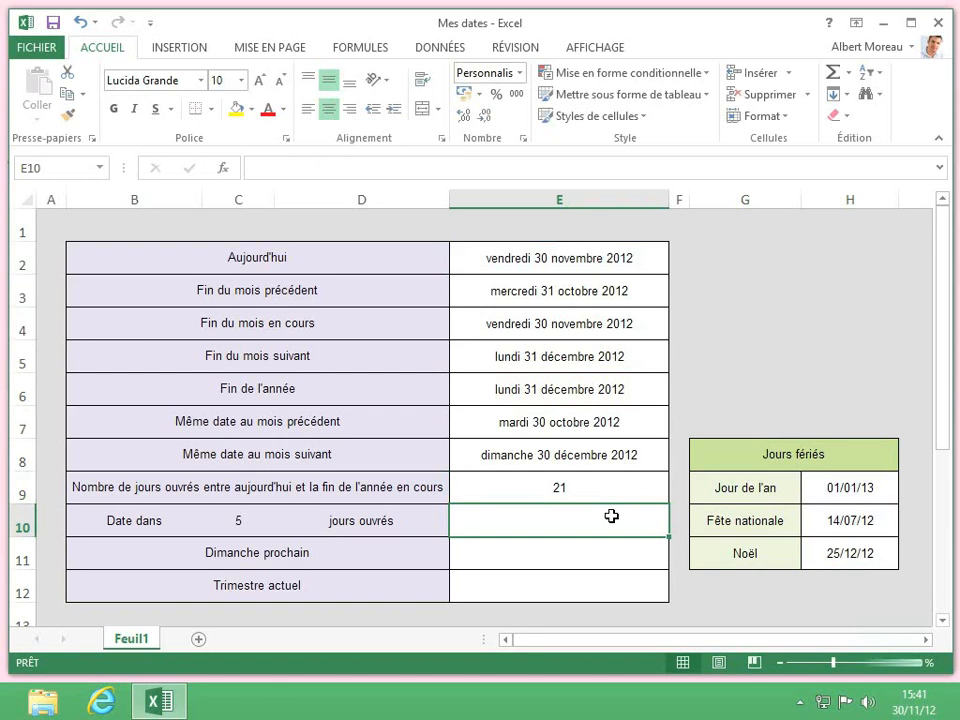
type("=")
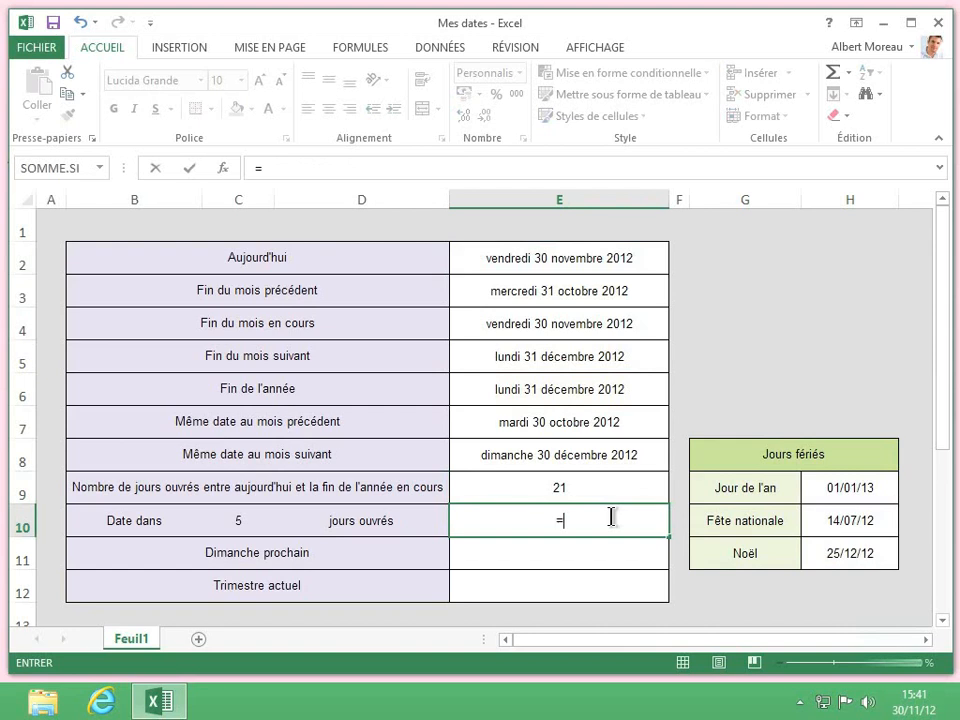
type("ser")
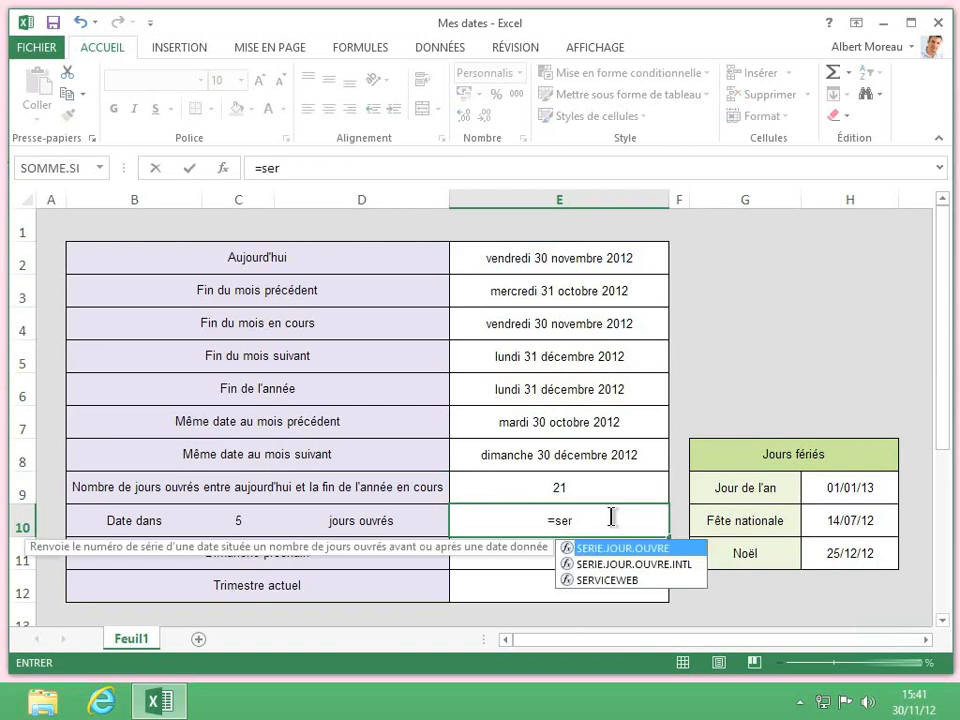
type("ie")
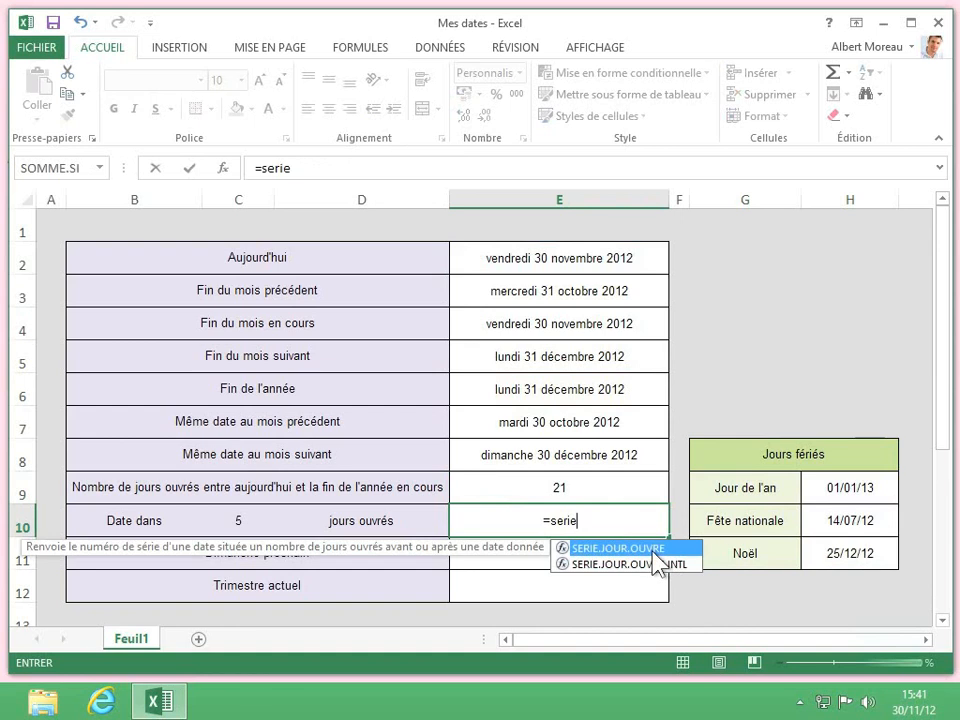
key("Tab")
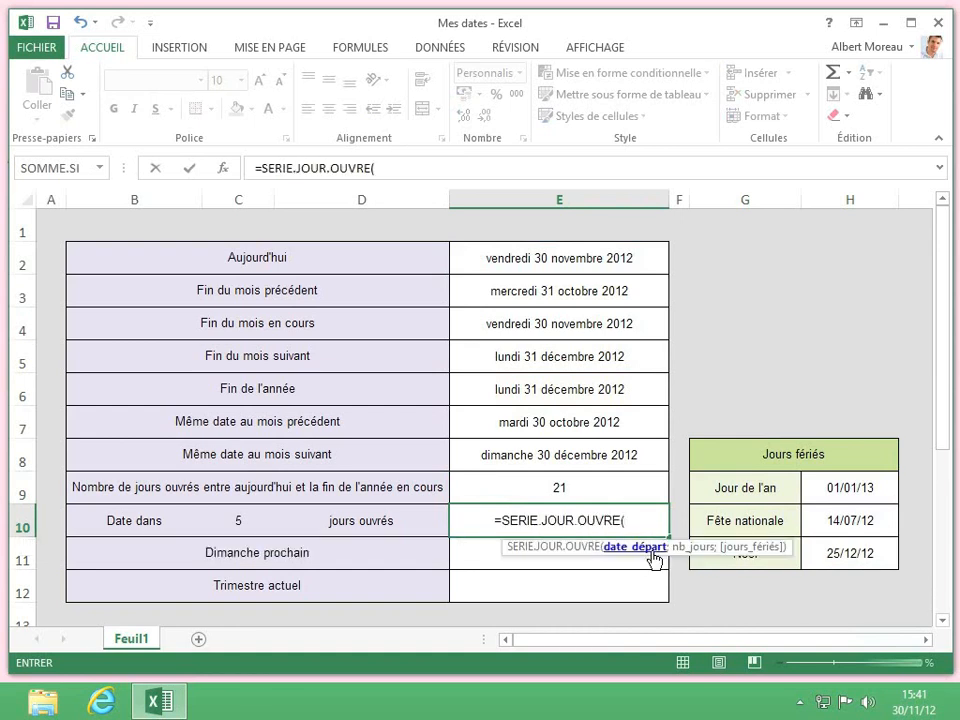
type("(")
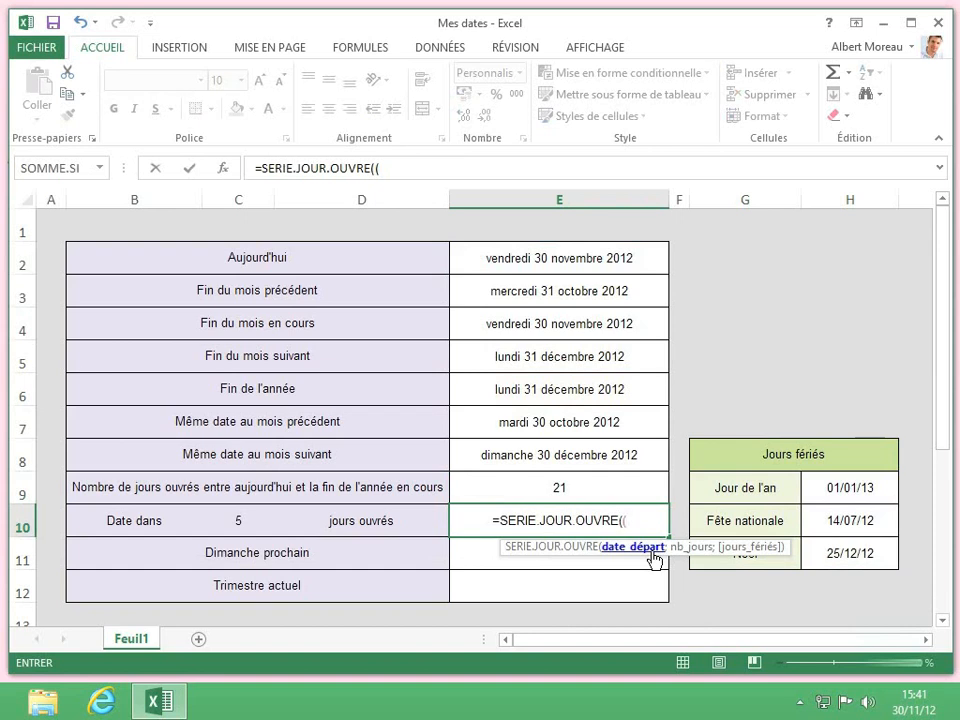
left_click(650, 260)
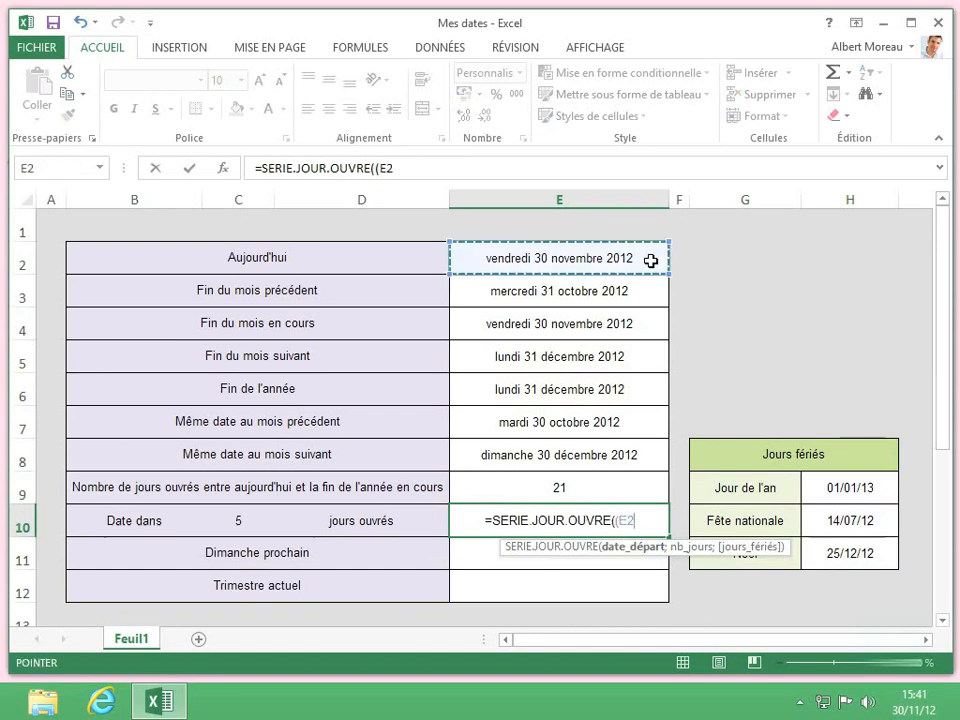
type(";")
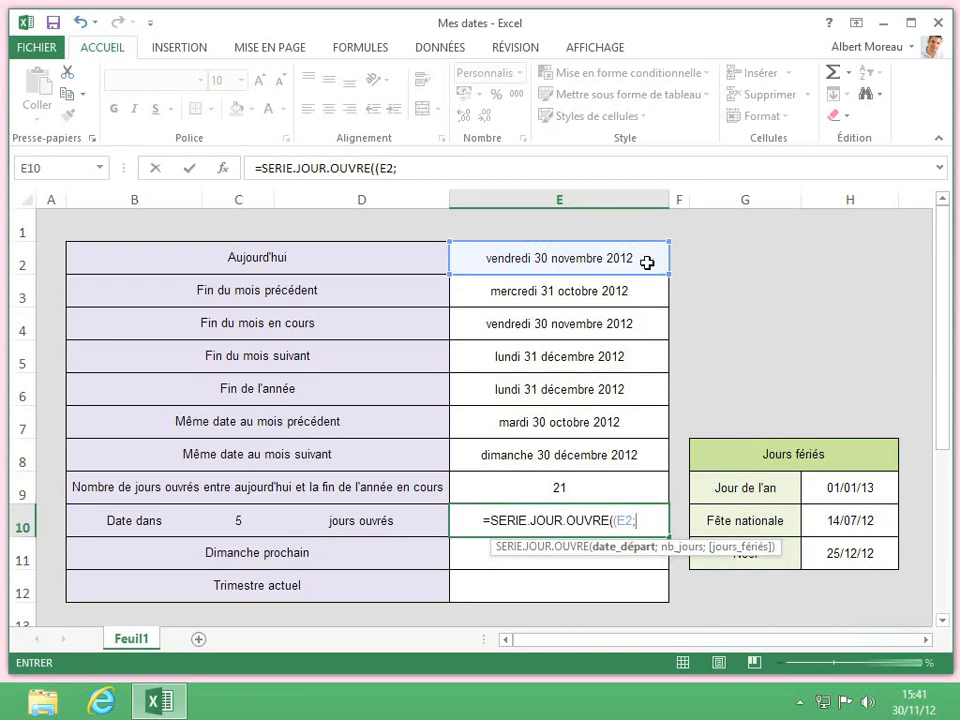
left_click(244, 521)
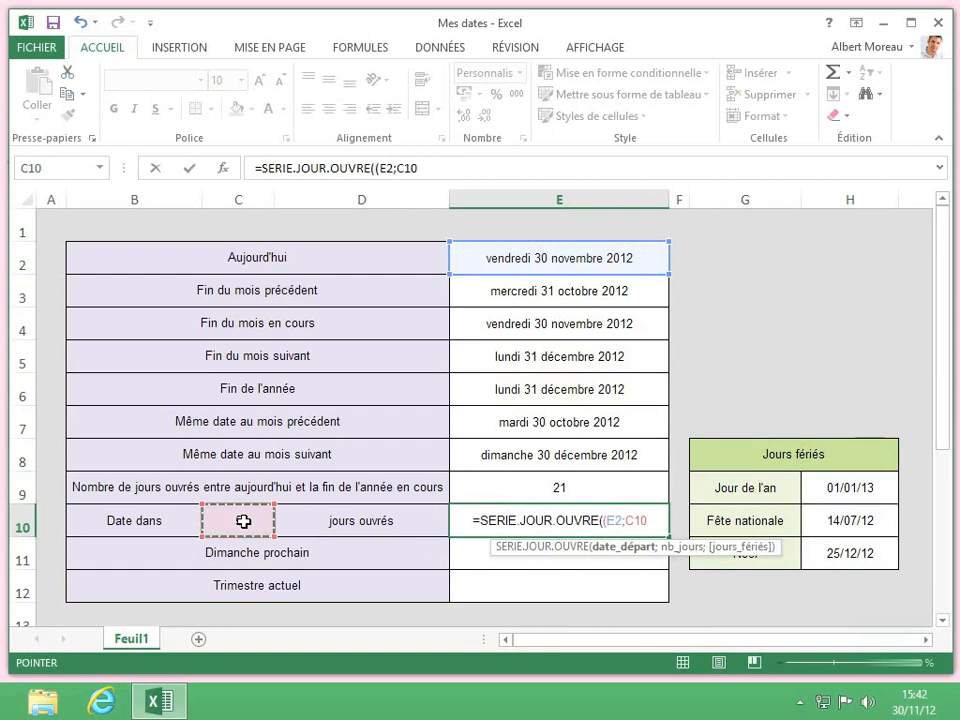
type(";")
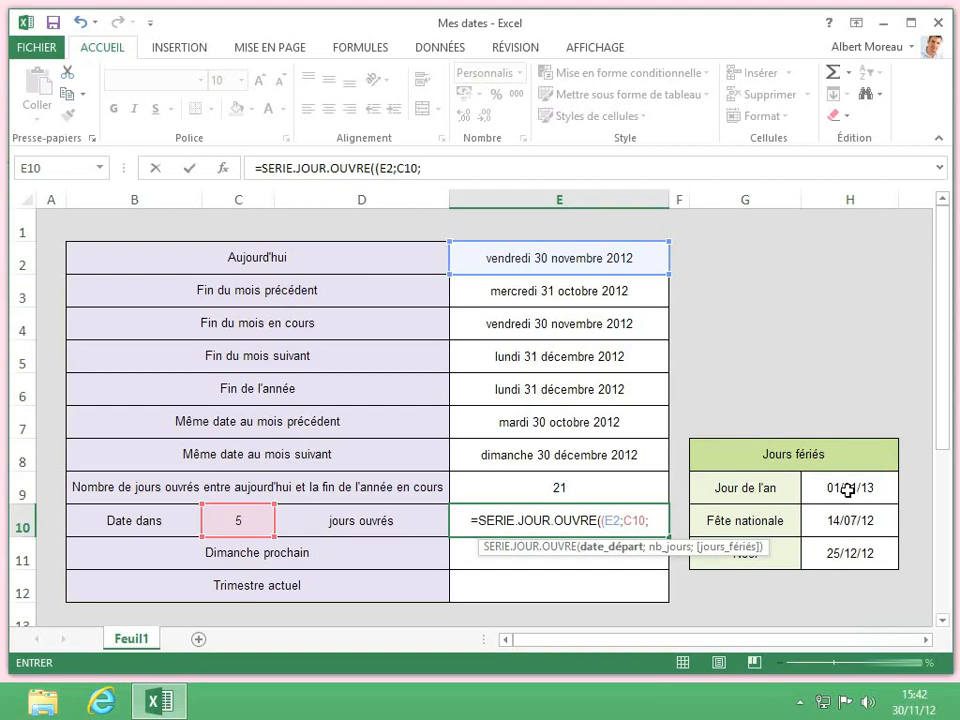
left_click_drag(847, 489, 847, 553)
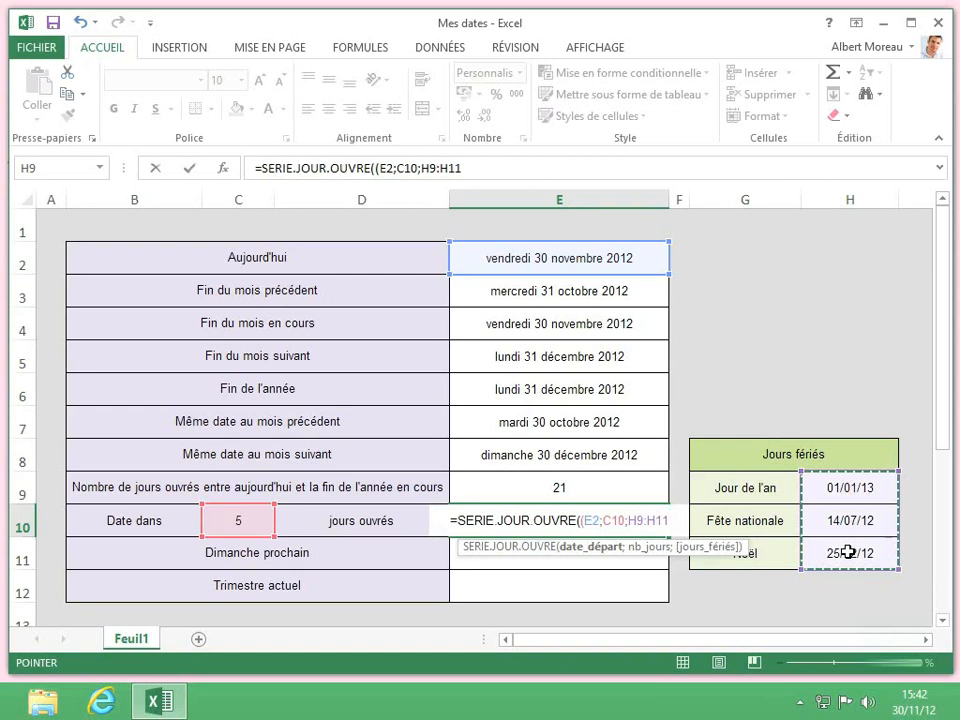
type(")")
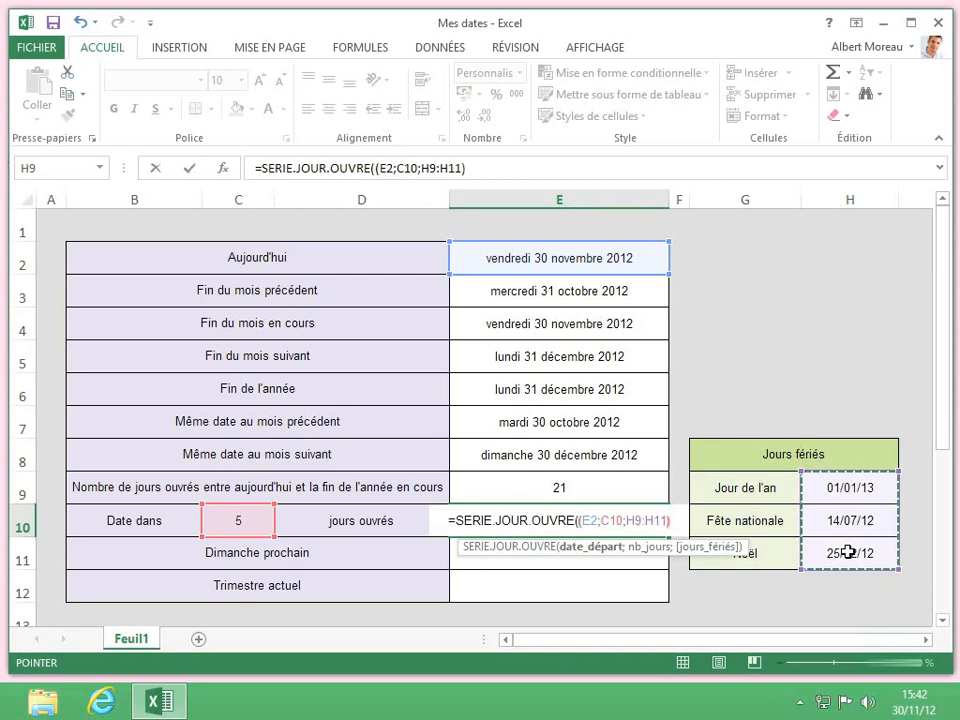
left_click(582, 521)
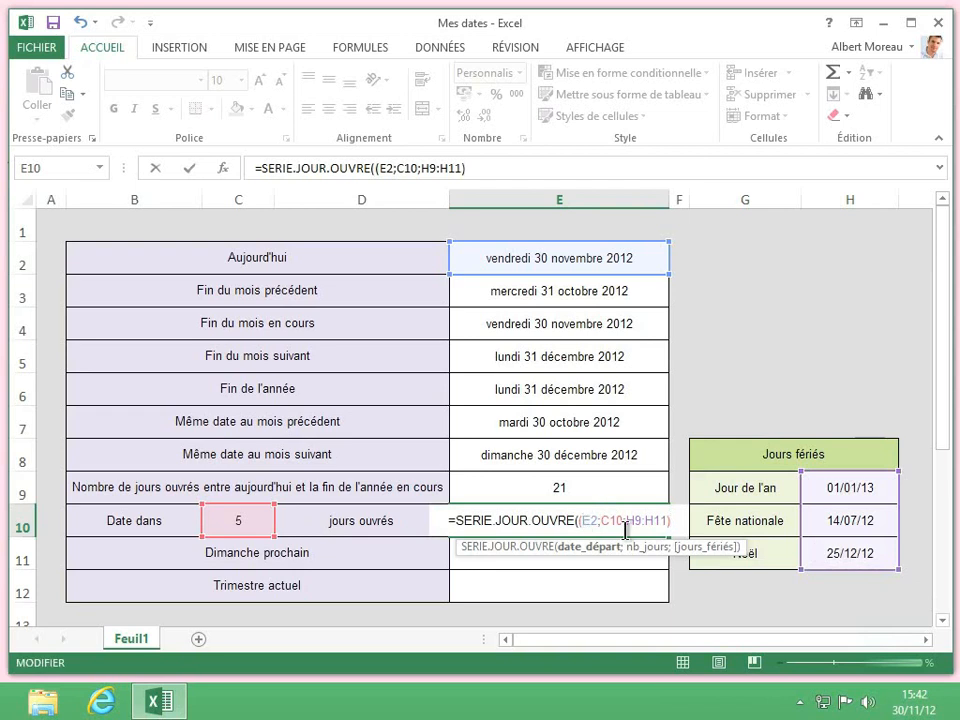
key("BackSpace")
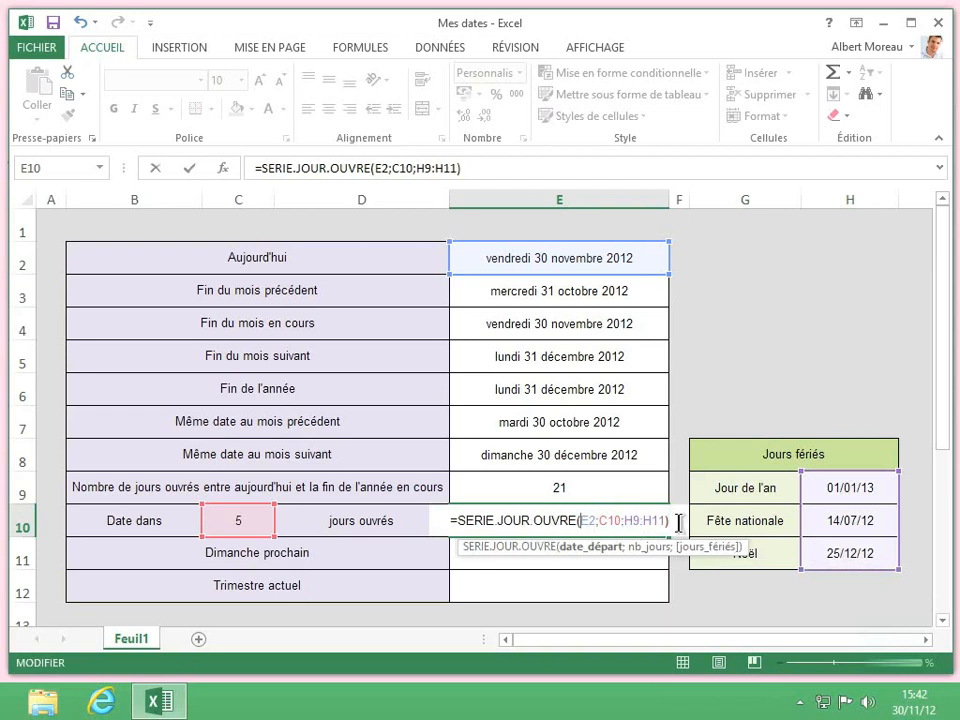
key("Return")
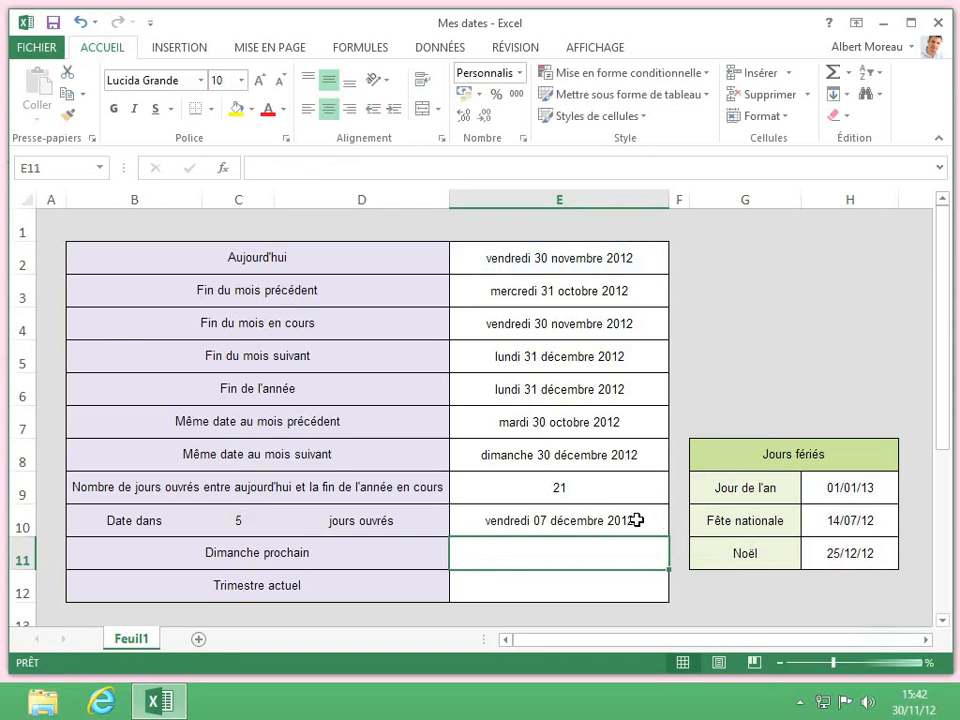
left_click(636, 520)
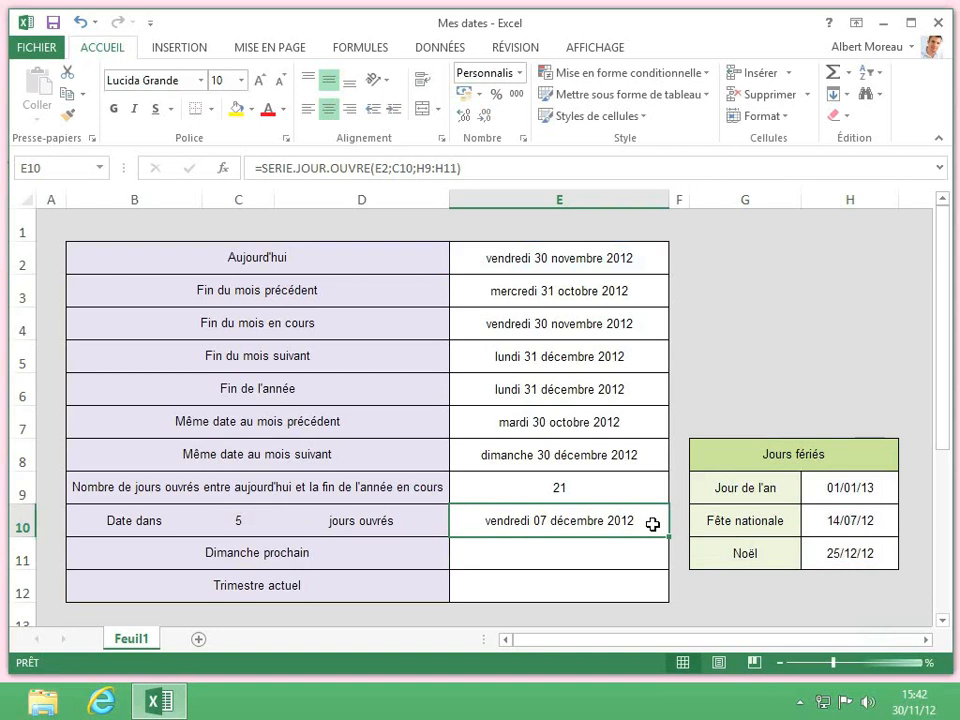
Set the number of working days in cell C10 to 15 to test the date formula in E10
left_click(242, 521)
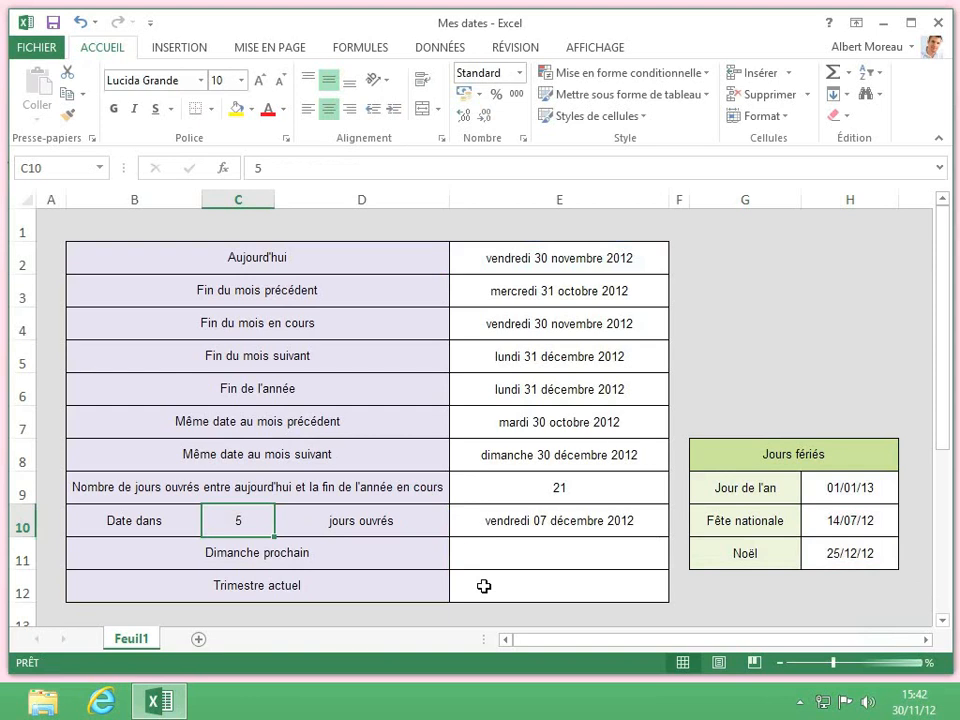
type("15")
key("ctrl+Return")
key("Return")
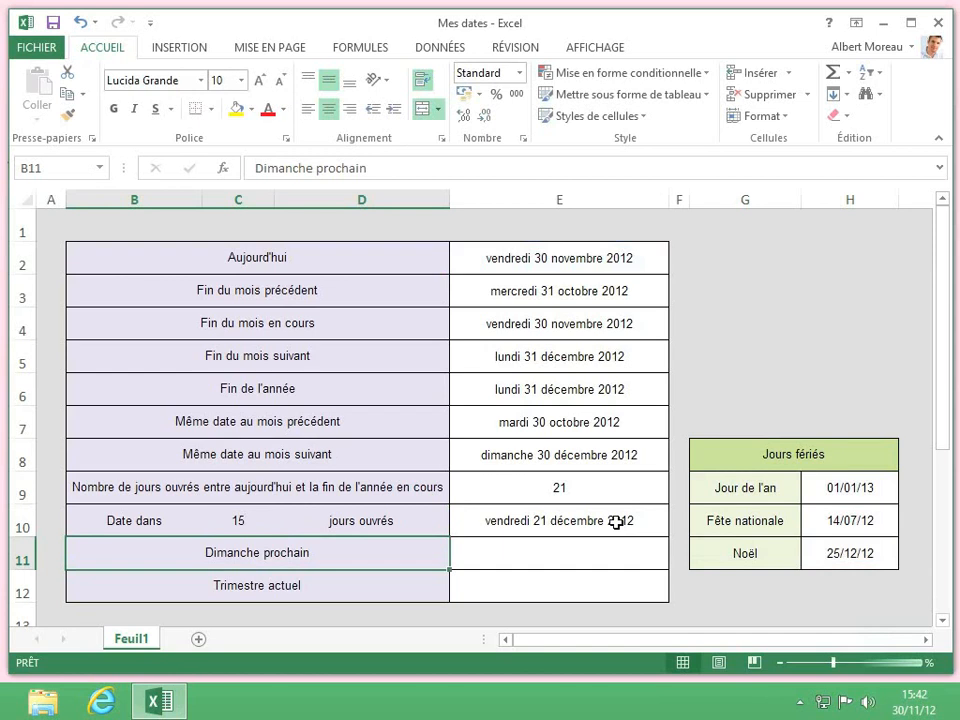
Change the number of working days in cell C10 to 16
left_click(255, 517)
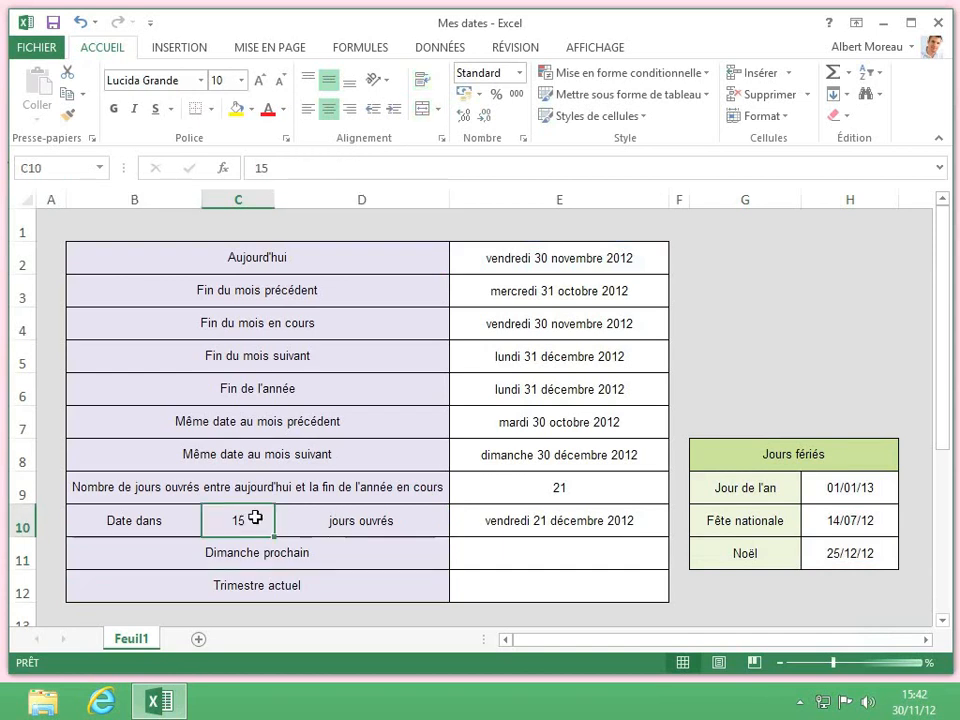
type("16")
key("Return")
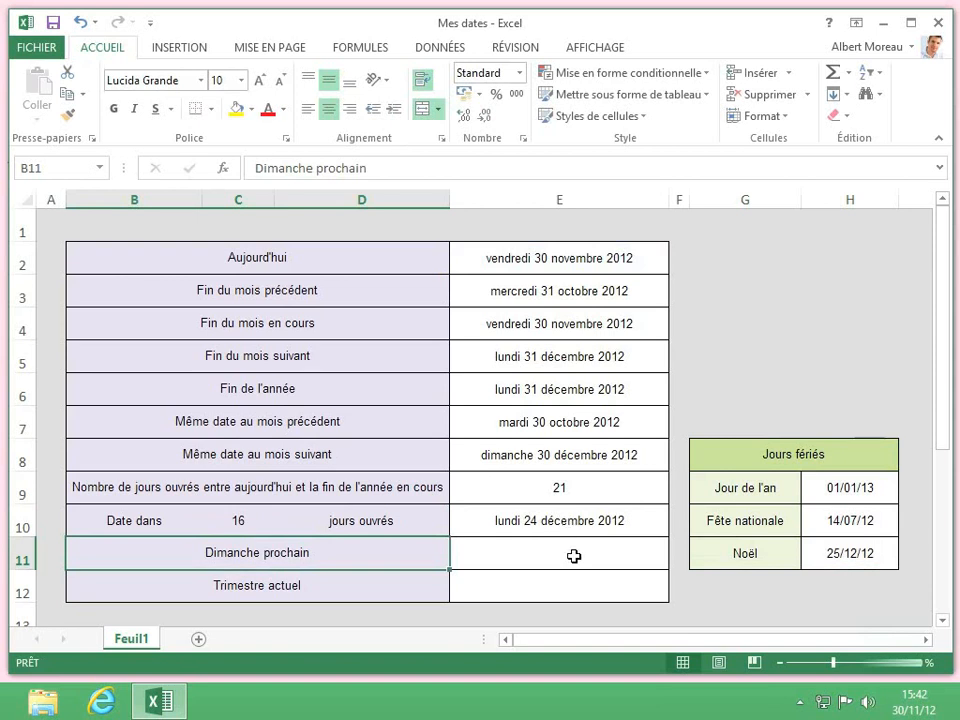
Enter =AUJOURDHUI()-MOD(AUJOURDHUI()-1;7)+7 in cell E11 to calculate the date of next Sunday
left_click(570, 556)
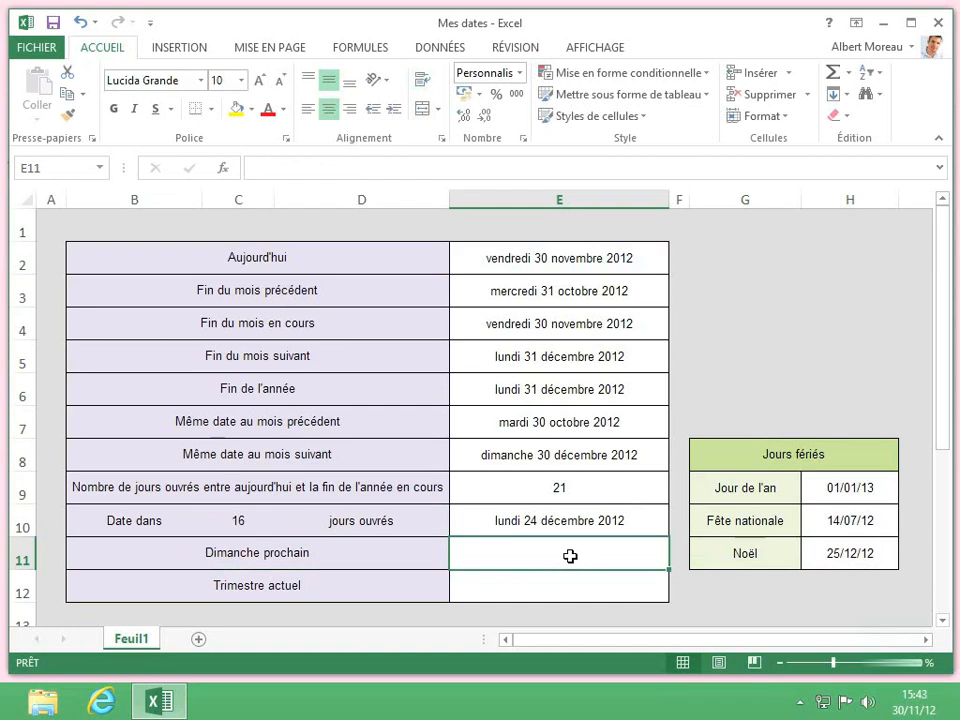
type("=auj")
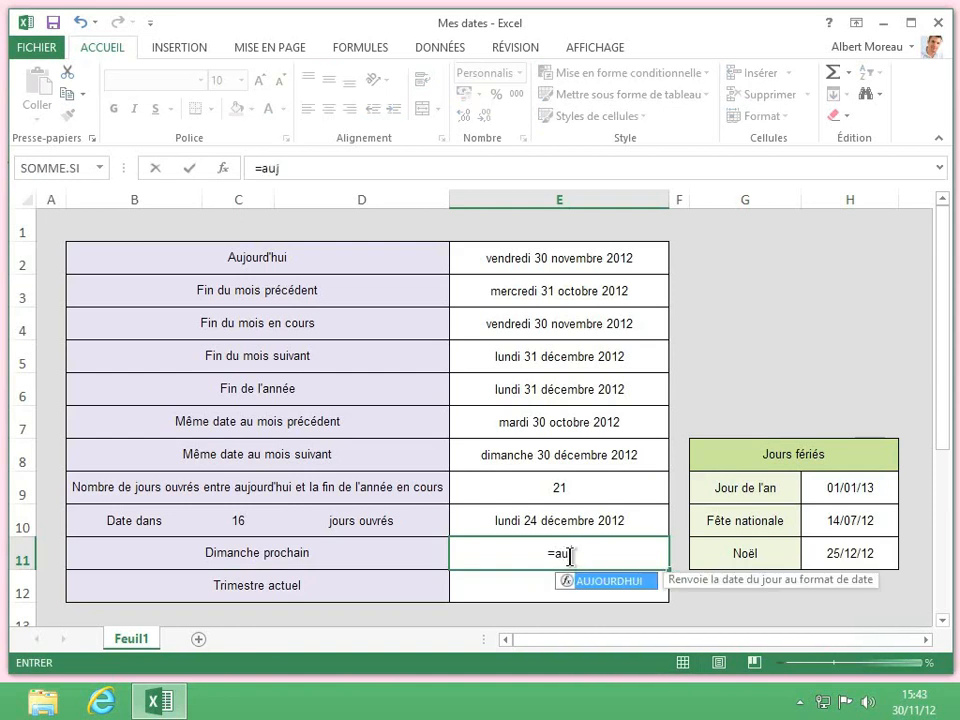
type("ourd'hui")
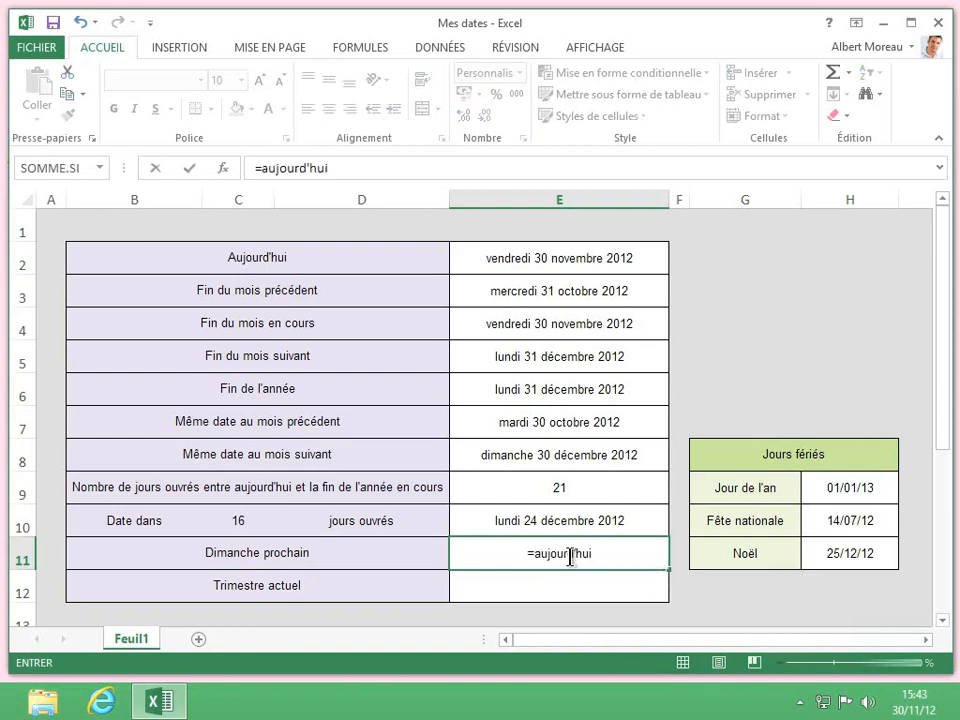
key("BackSpace")
key("BackSpace")
key("BackSpace")
key("BackSpace")
type("hui()")
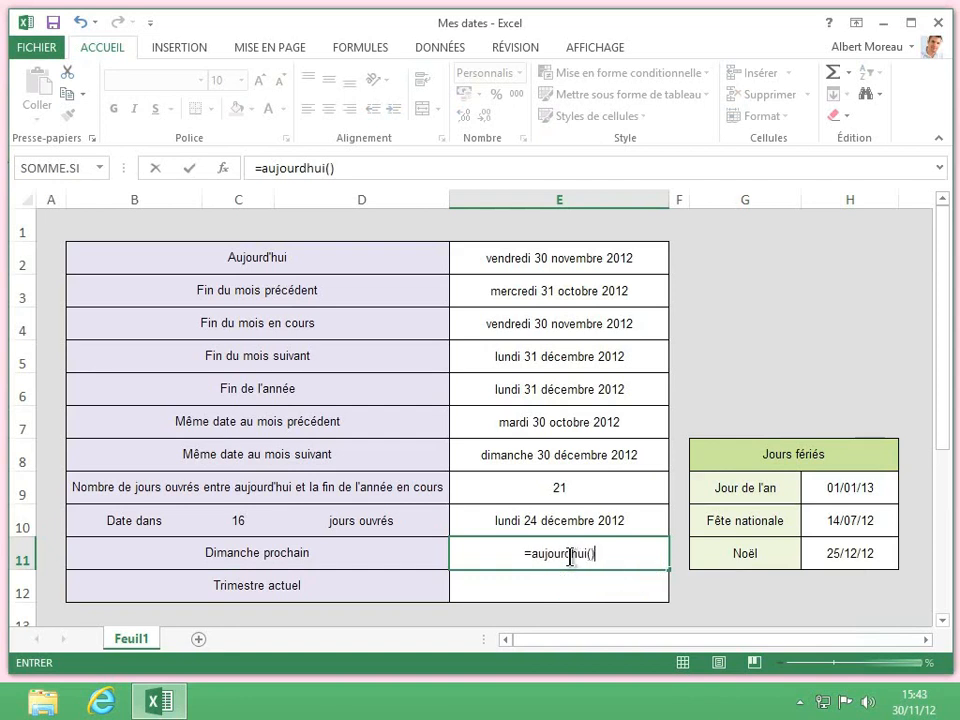
type("-mod")
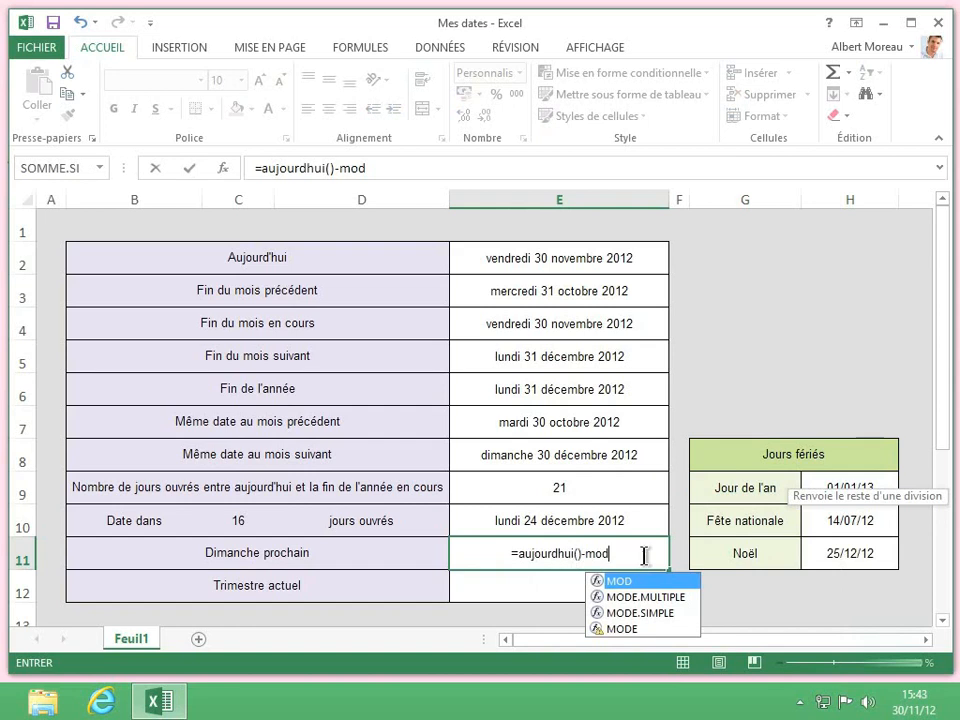
type("(")
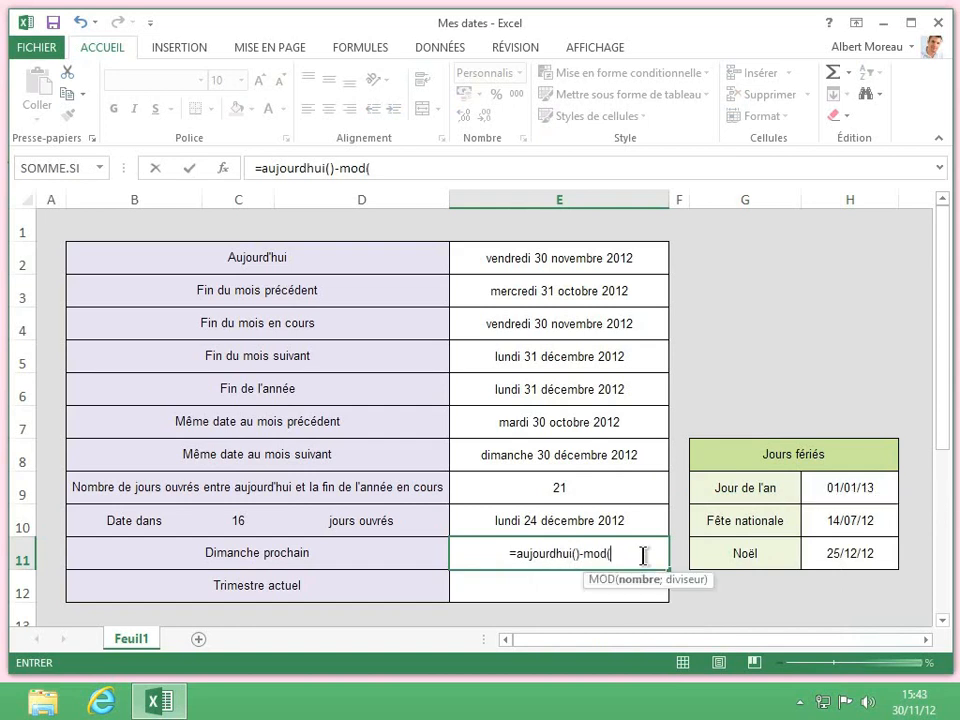
type("aujourdhui")
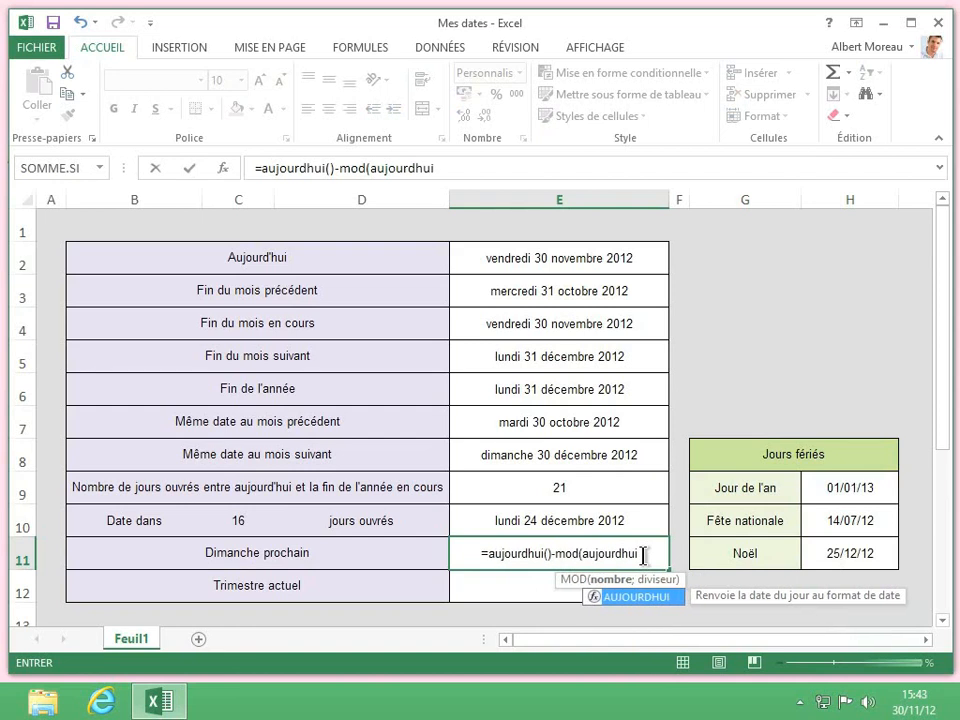
type("()")
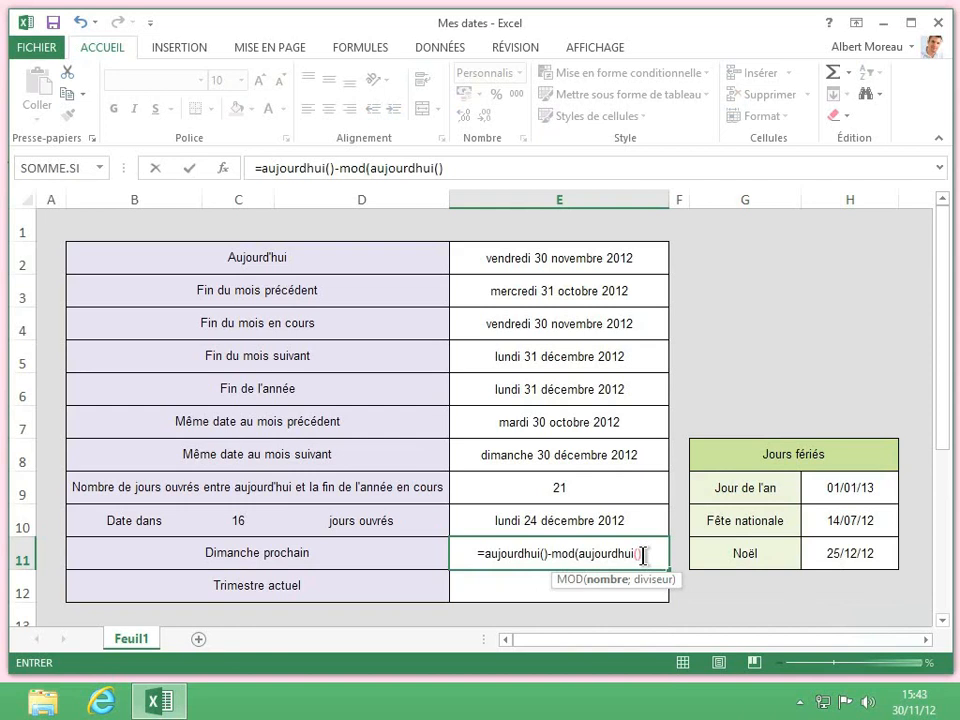
type("-1")
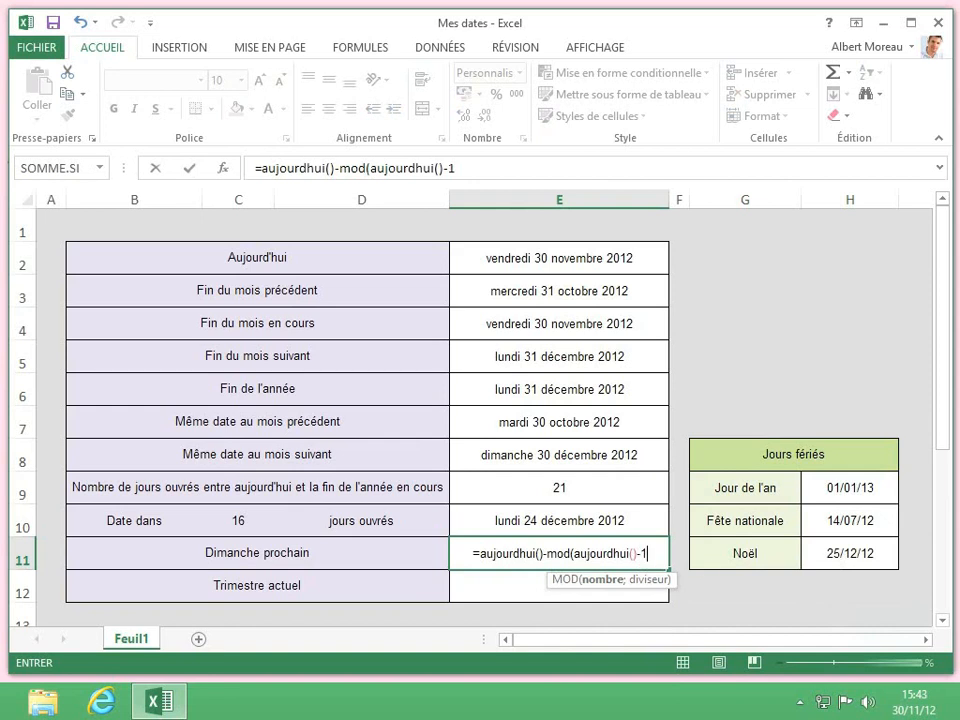
type(";7")
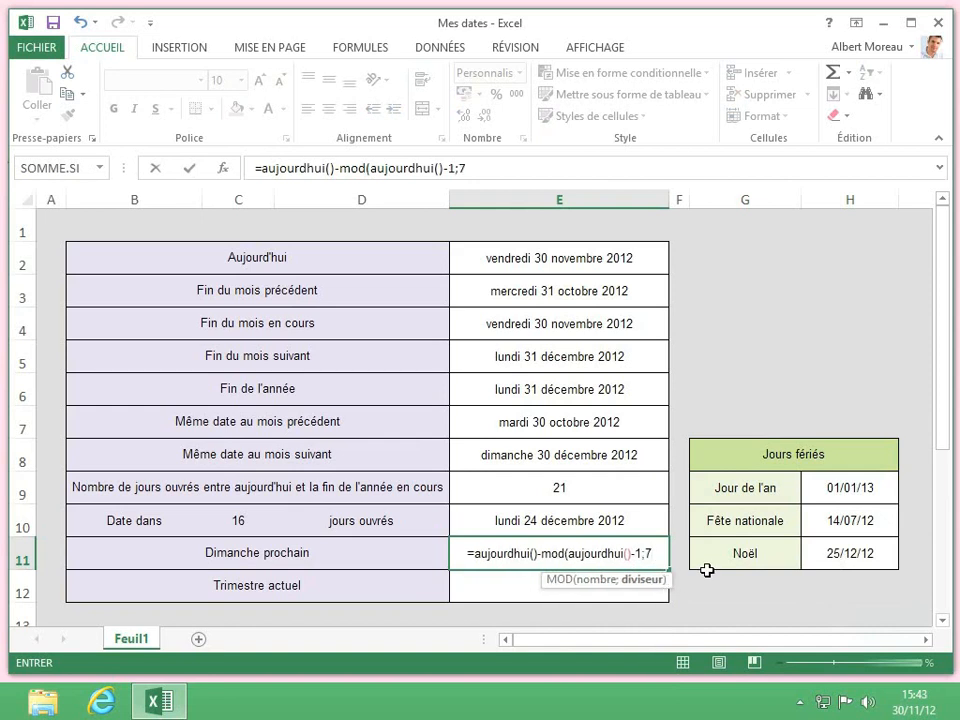
type(")")
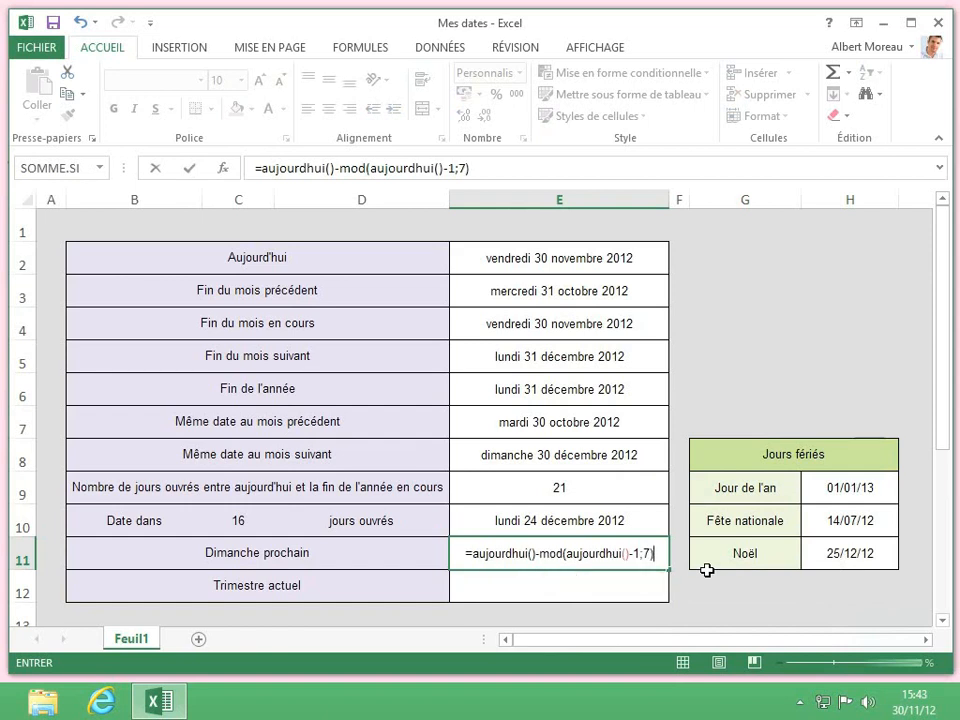
type("+7")
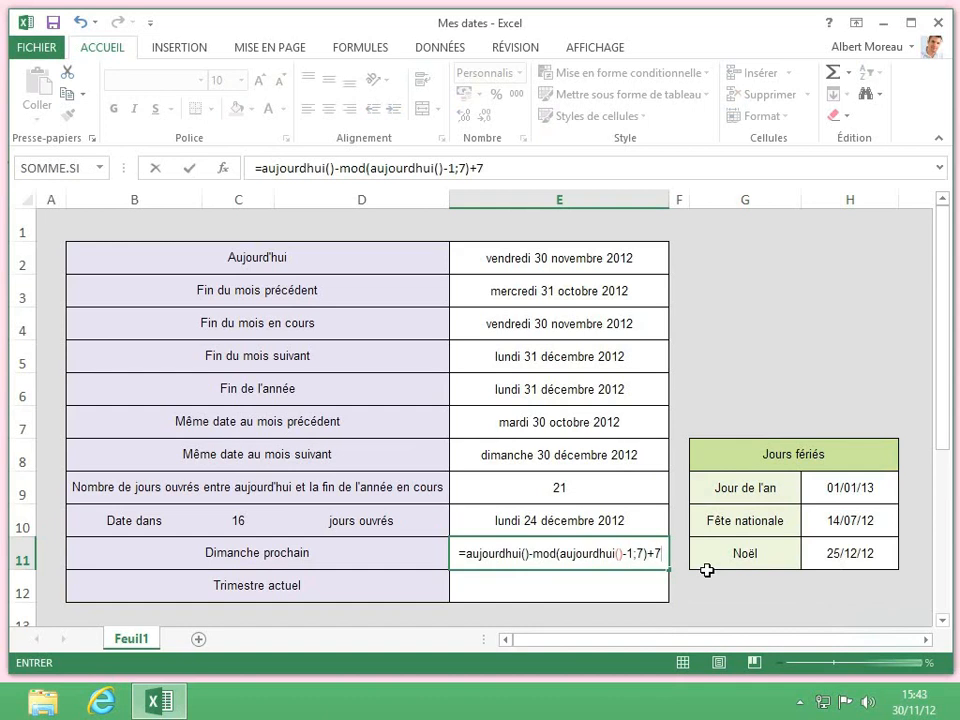
key("Return")
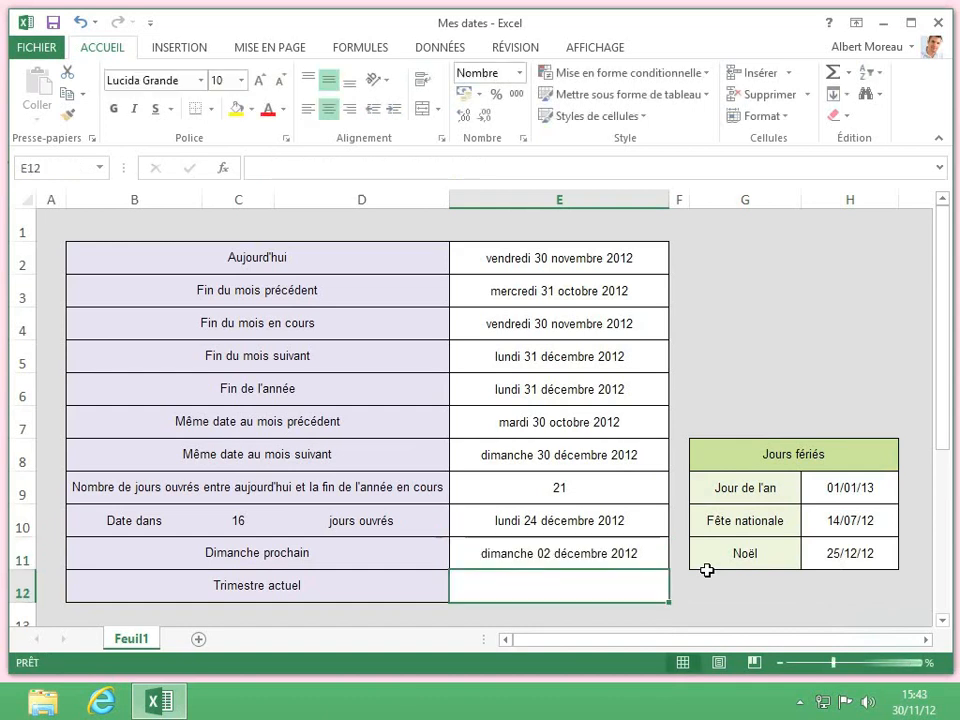
left_click(656, 559)
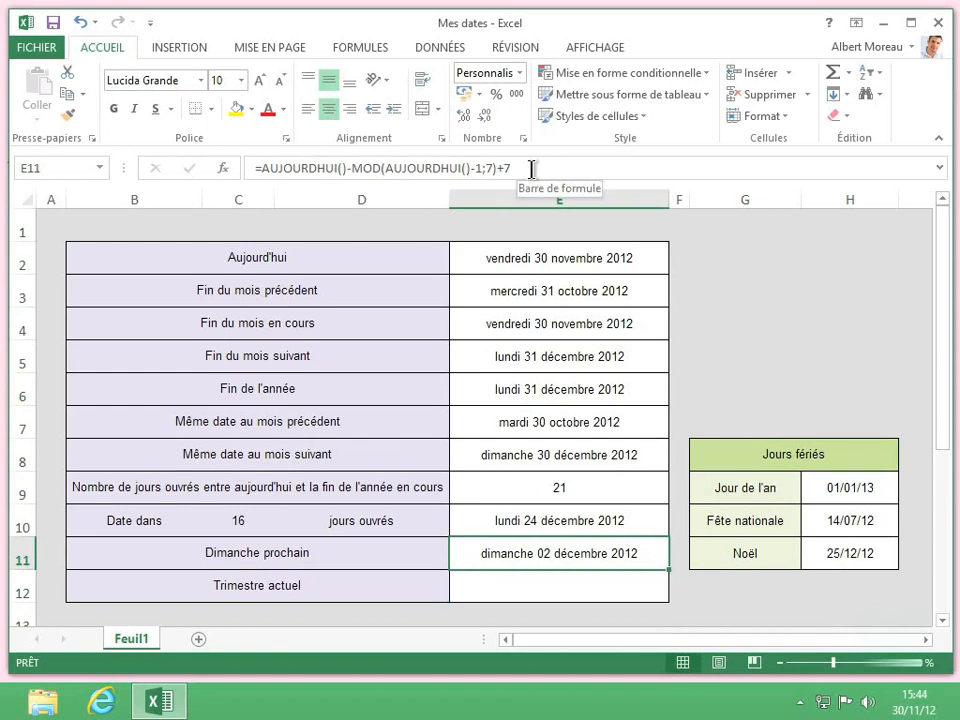
Enter =ARRONDI.SUP(MOIS(E2)/3;0) in cell E12 to calculate the current quarter from today's date
left_click(559, 589)
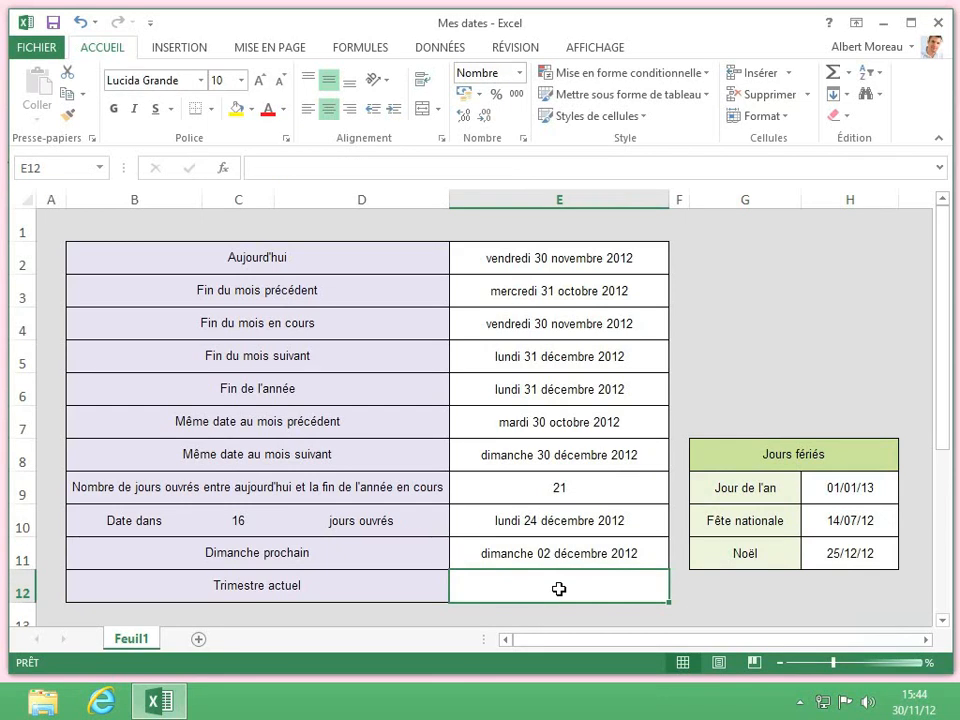
type("=arrondi")
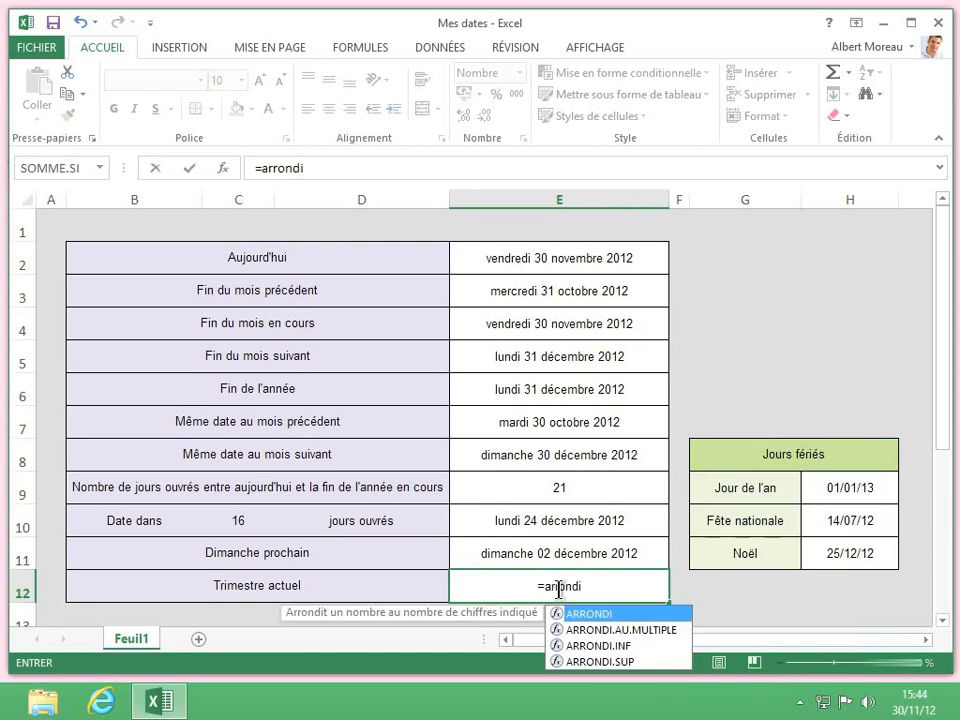
type(".sup")
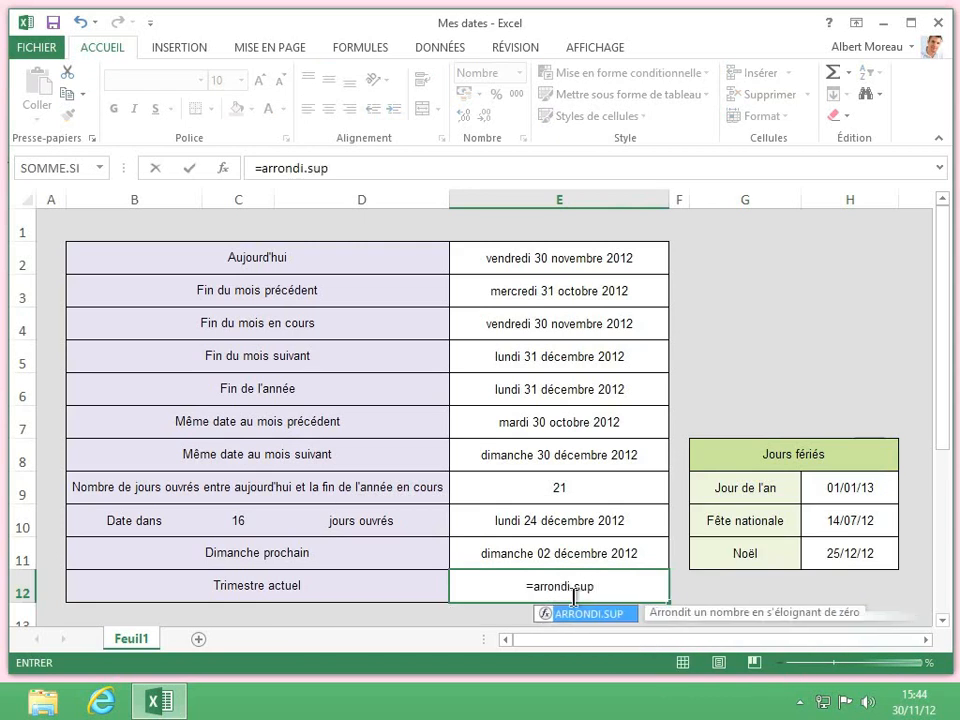
type("(")
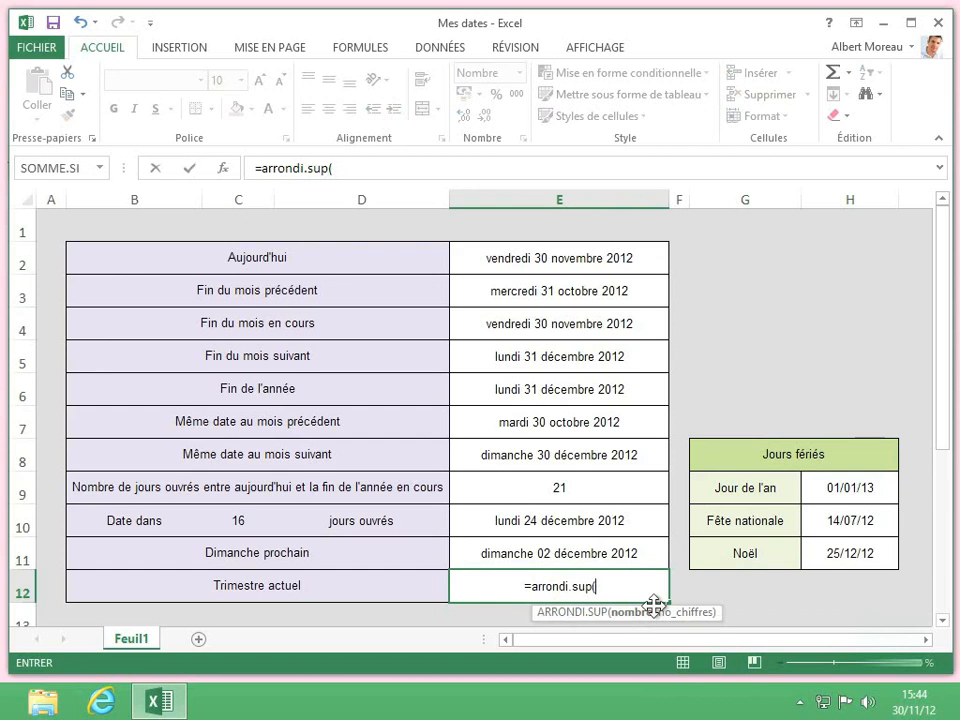
type("moi")
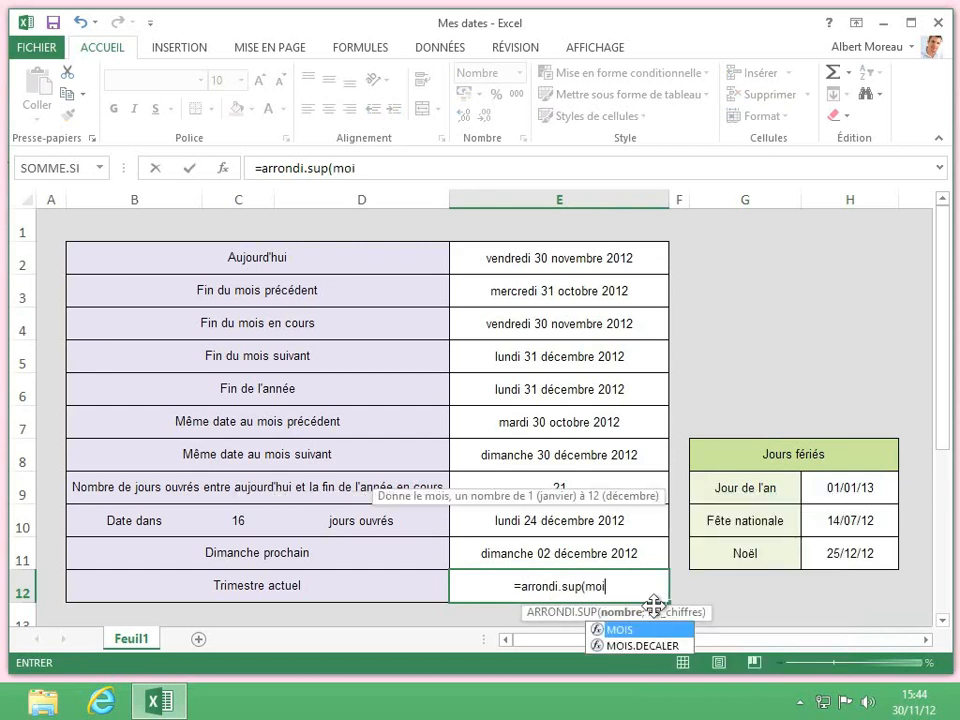
type("s(")
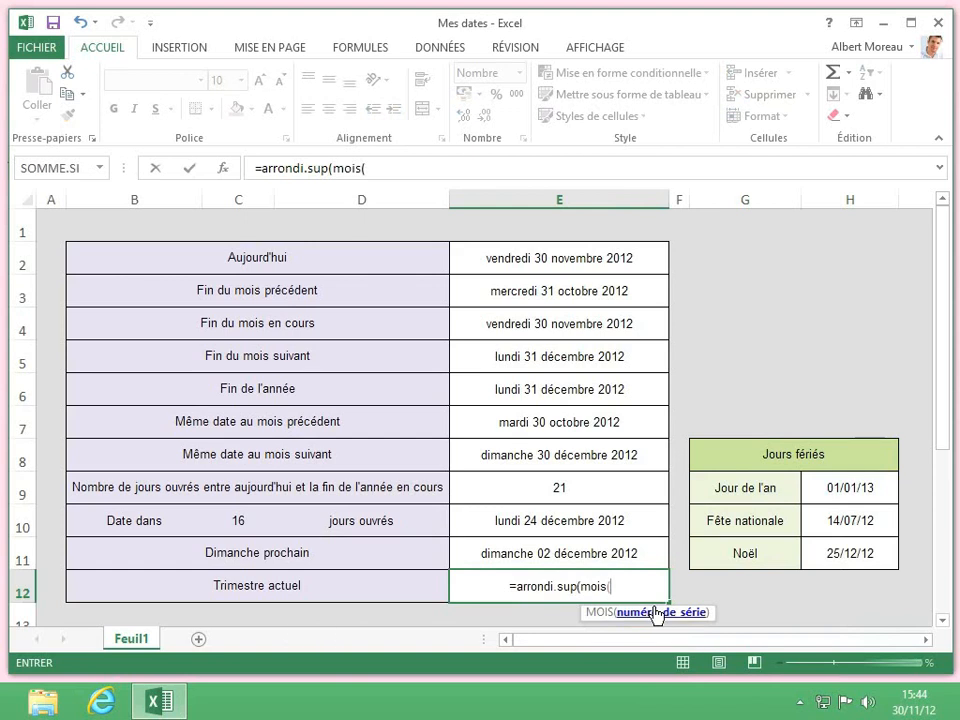
left_click(649, 261)
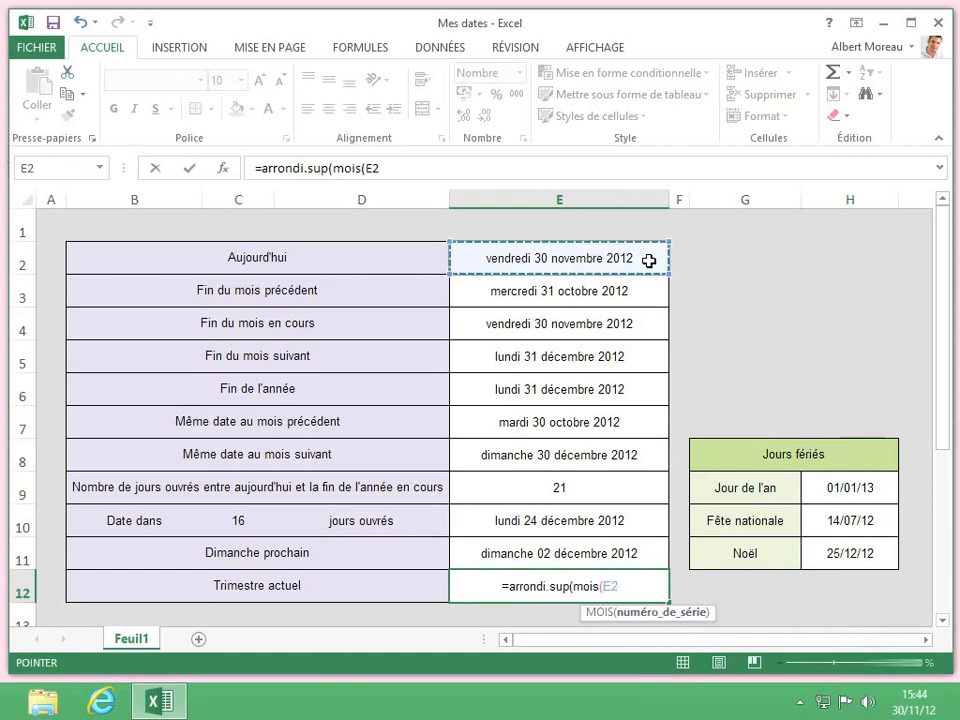
type(")/3")
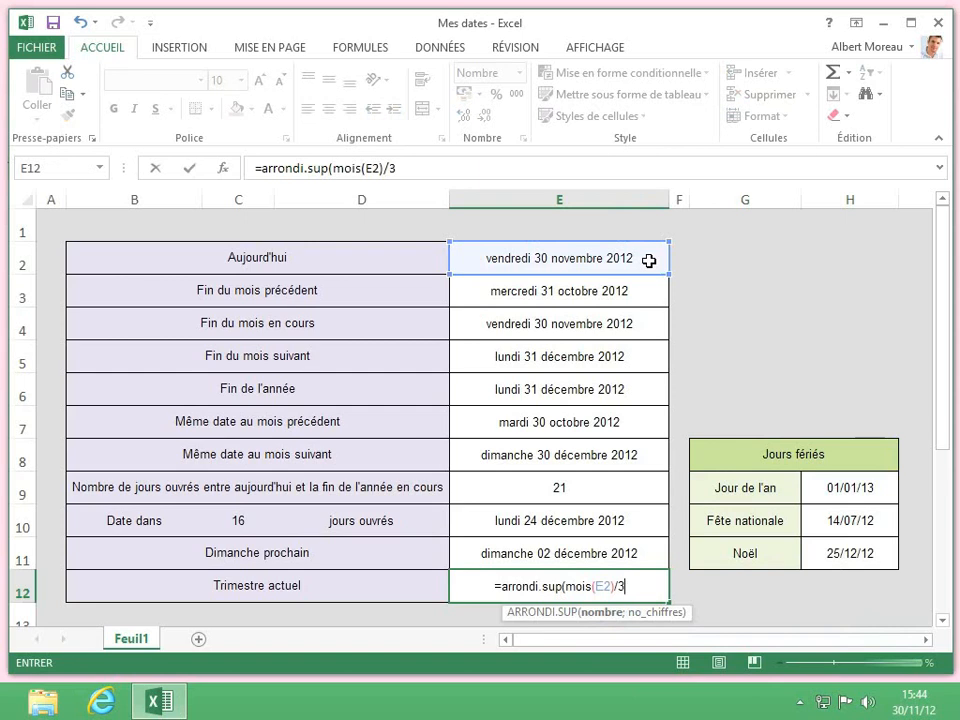
type(";")
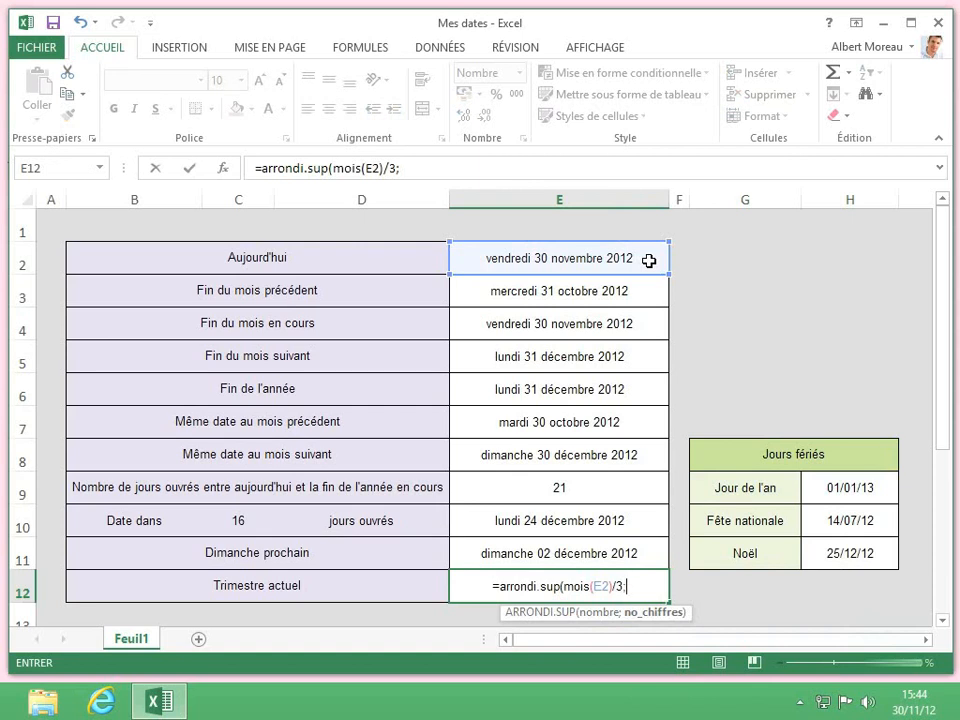
type("0)")
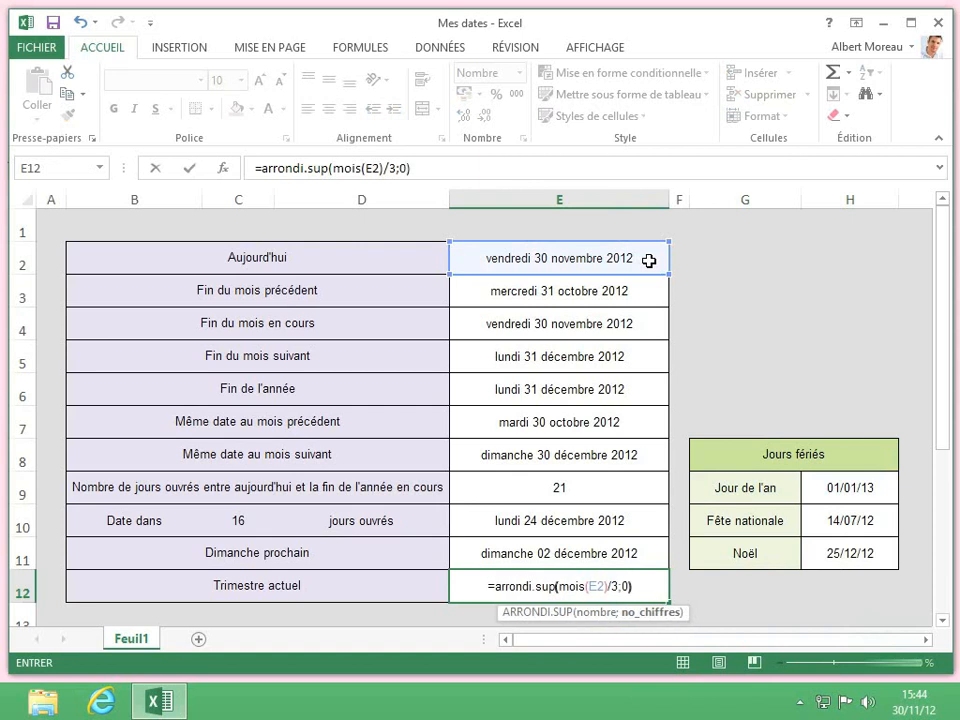
key("Return")
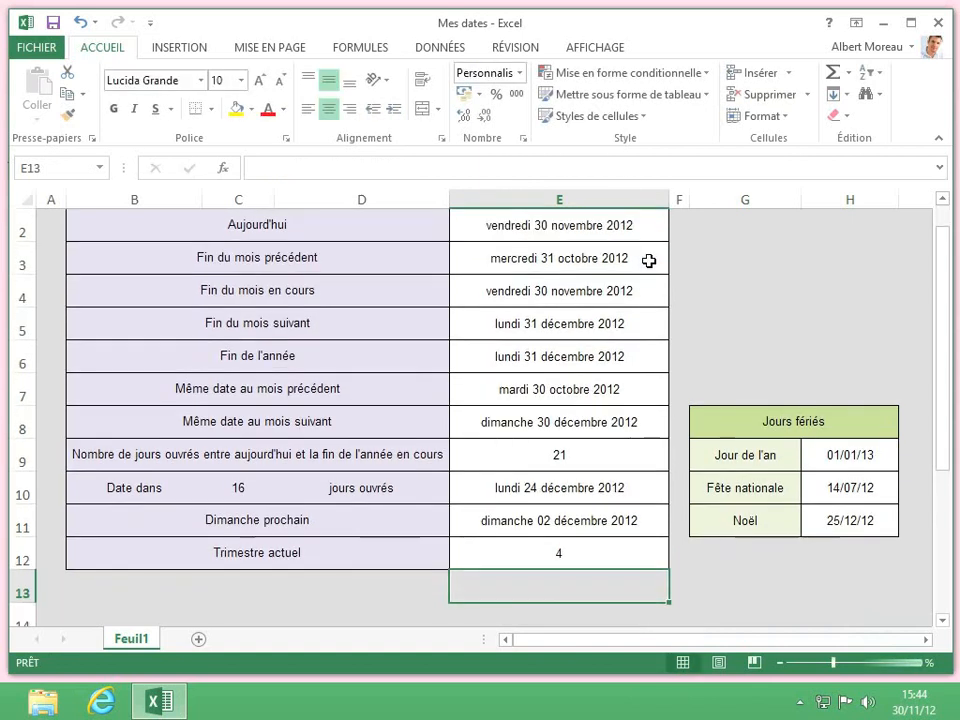
left_click(630, 558)
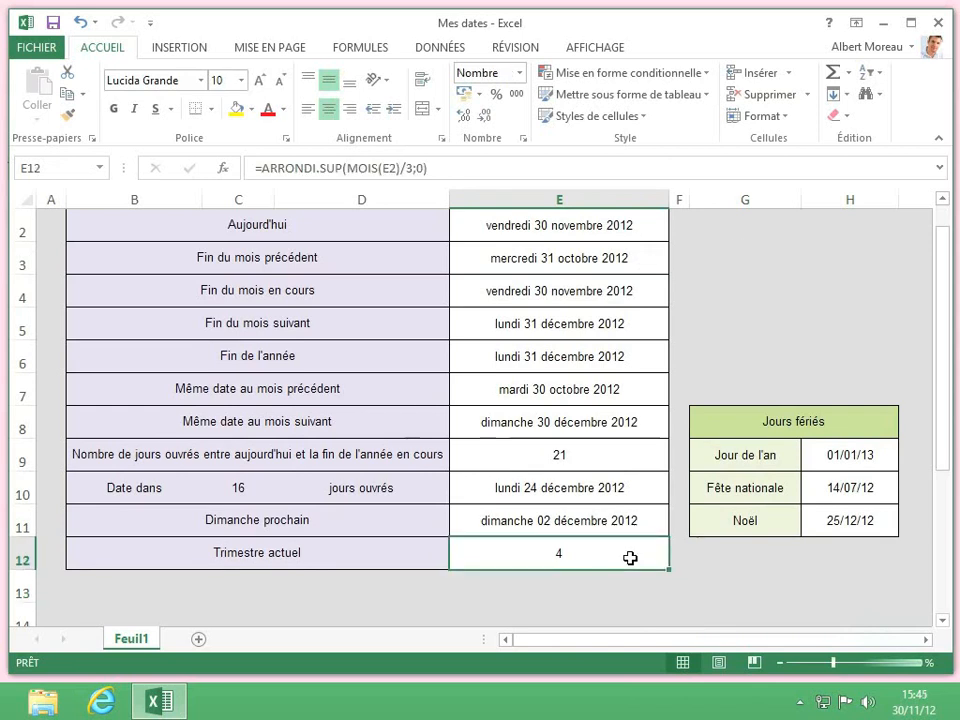
scroll(630, 558, "up", 1)
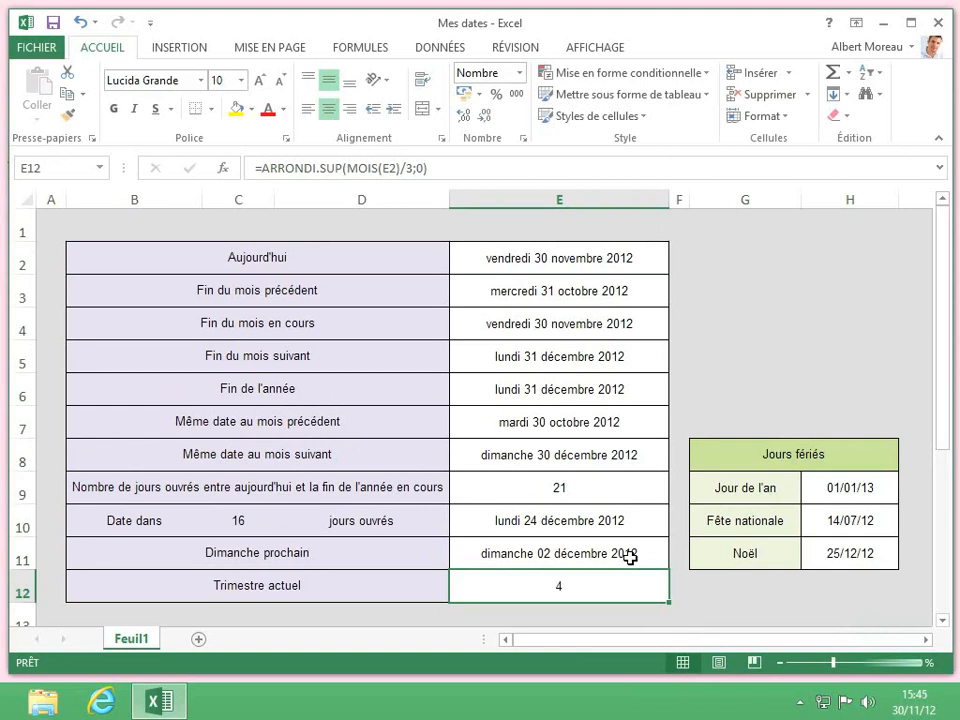